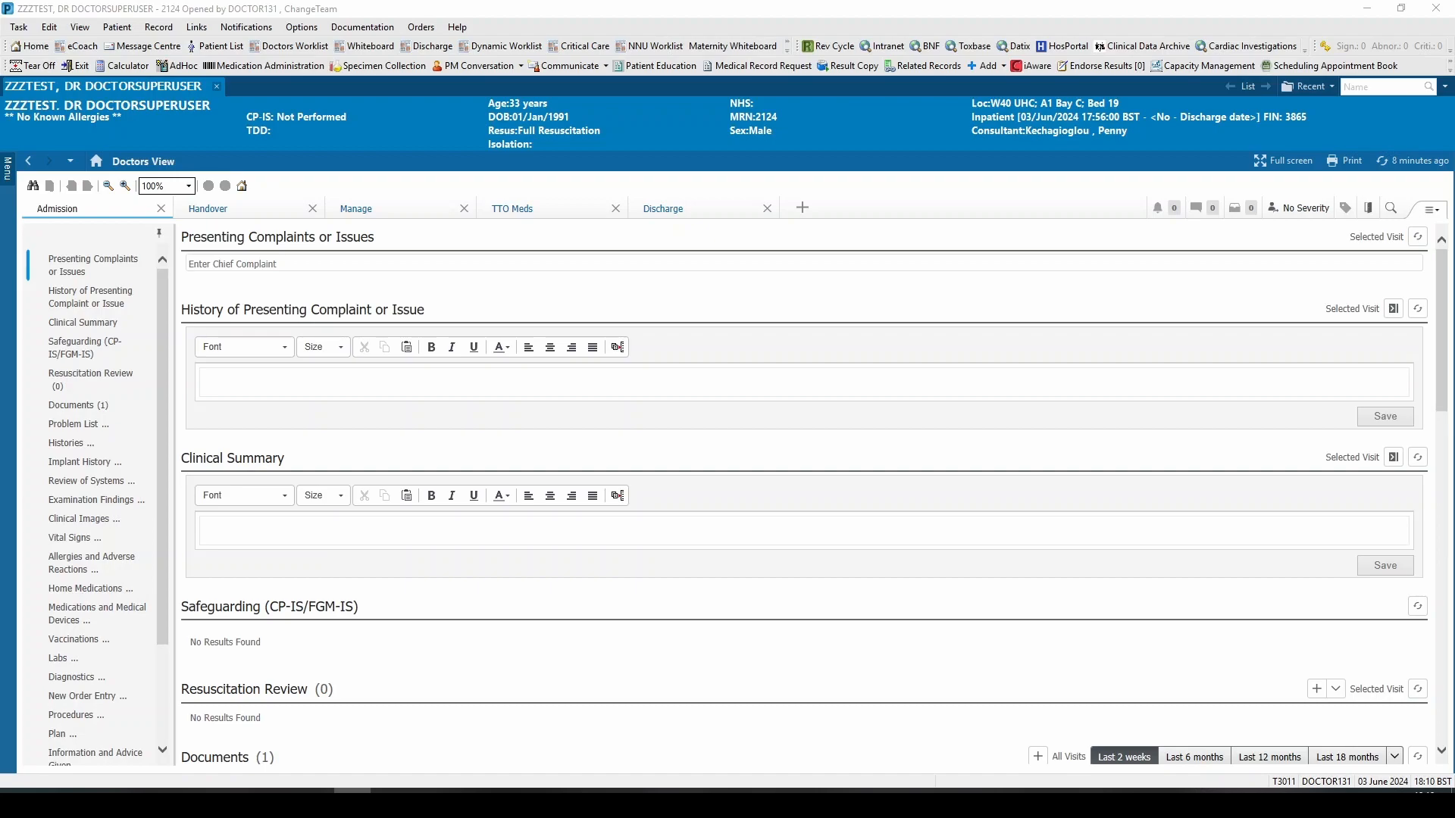
Step: Search for "glucose" among inpatient orders in the New Order Entry section of the Manage view
{"action": "left_click", "coordinate": [377, 215]}
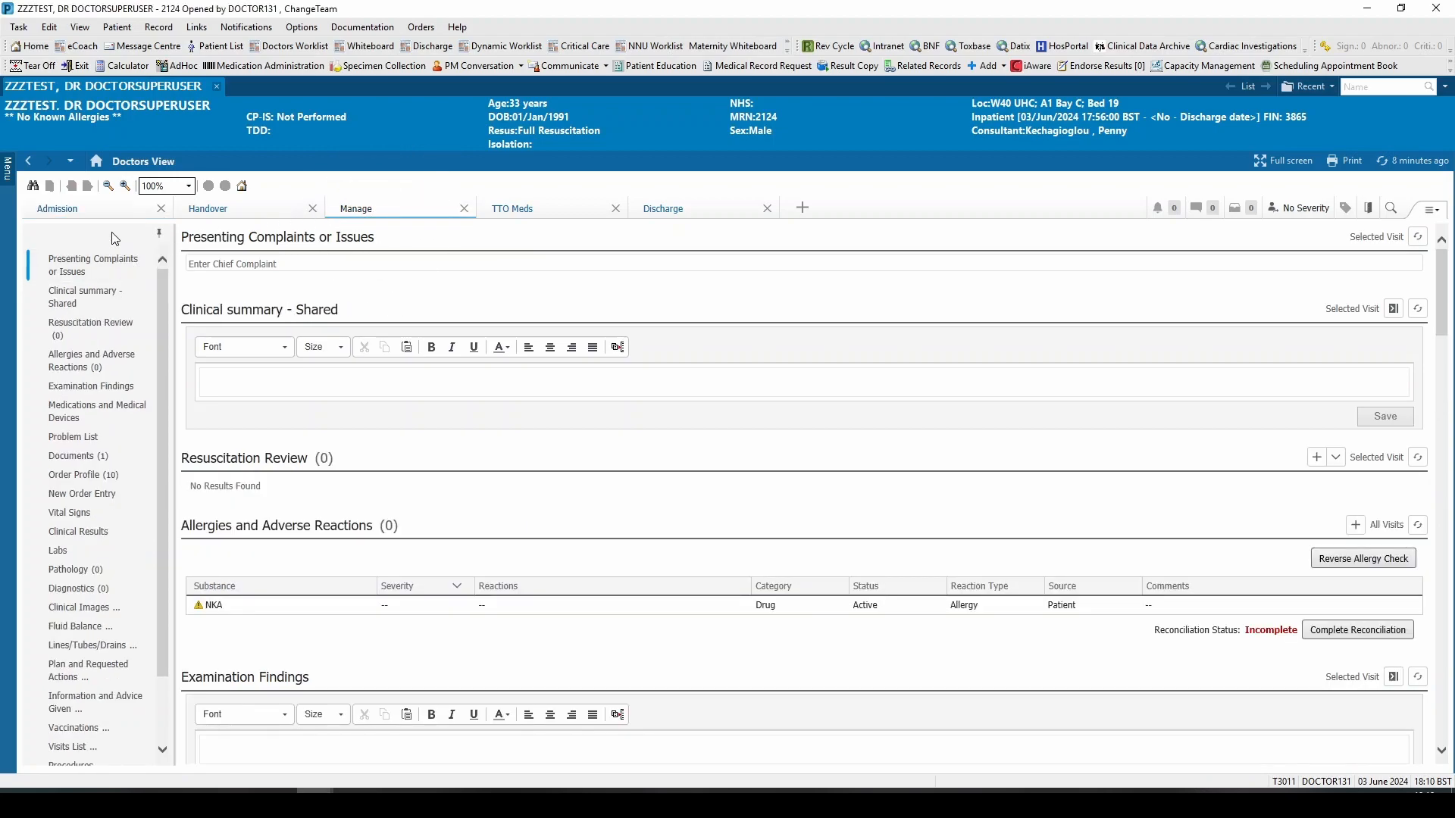
{"action": "left_click", "coordinate": [89, 255]}
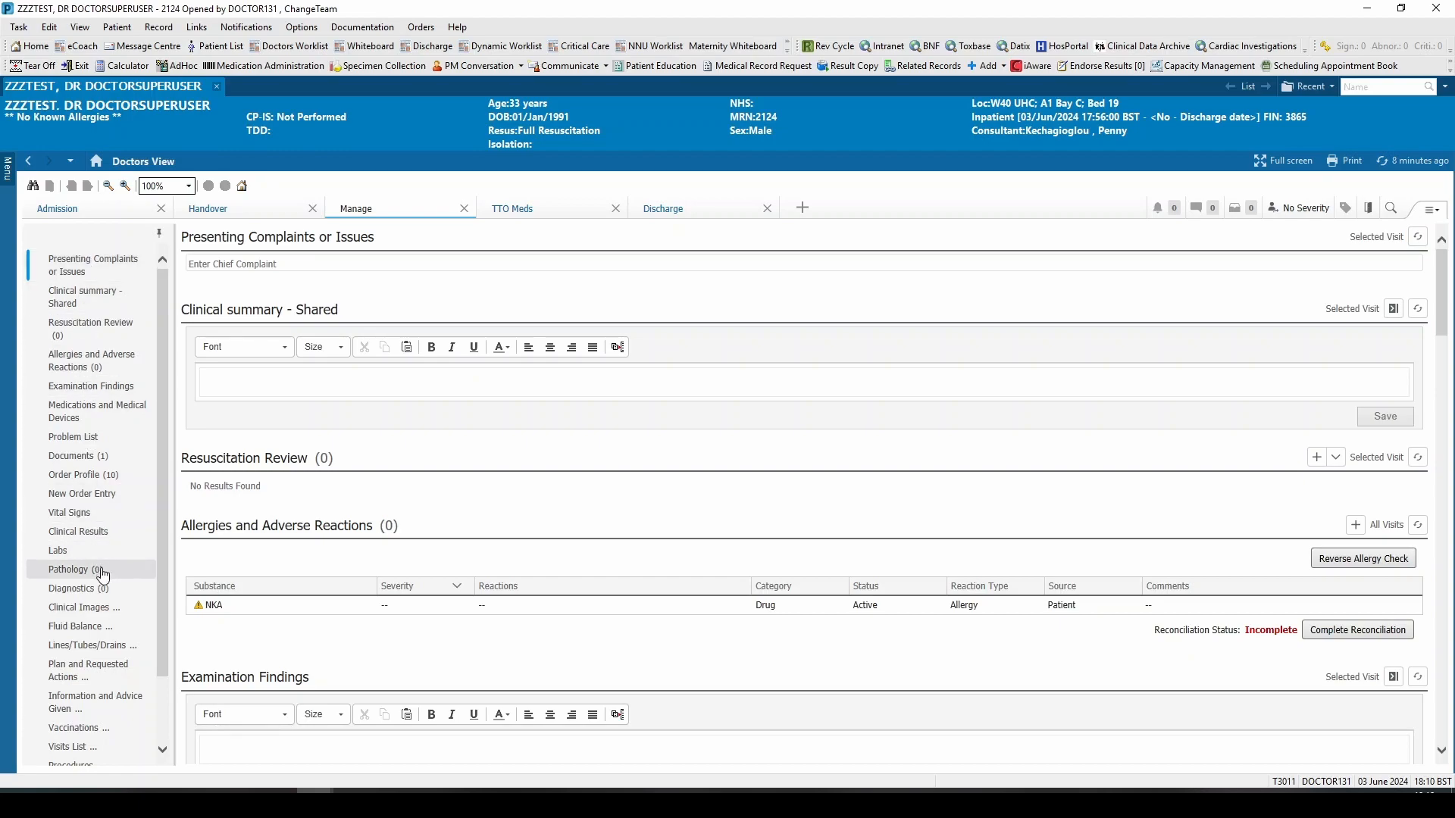
{"action": "left_click", "coordinate": [119, 506]}
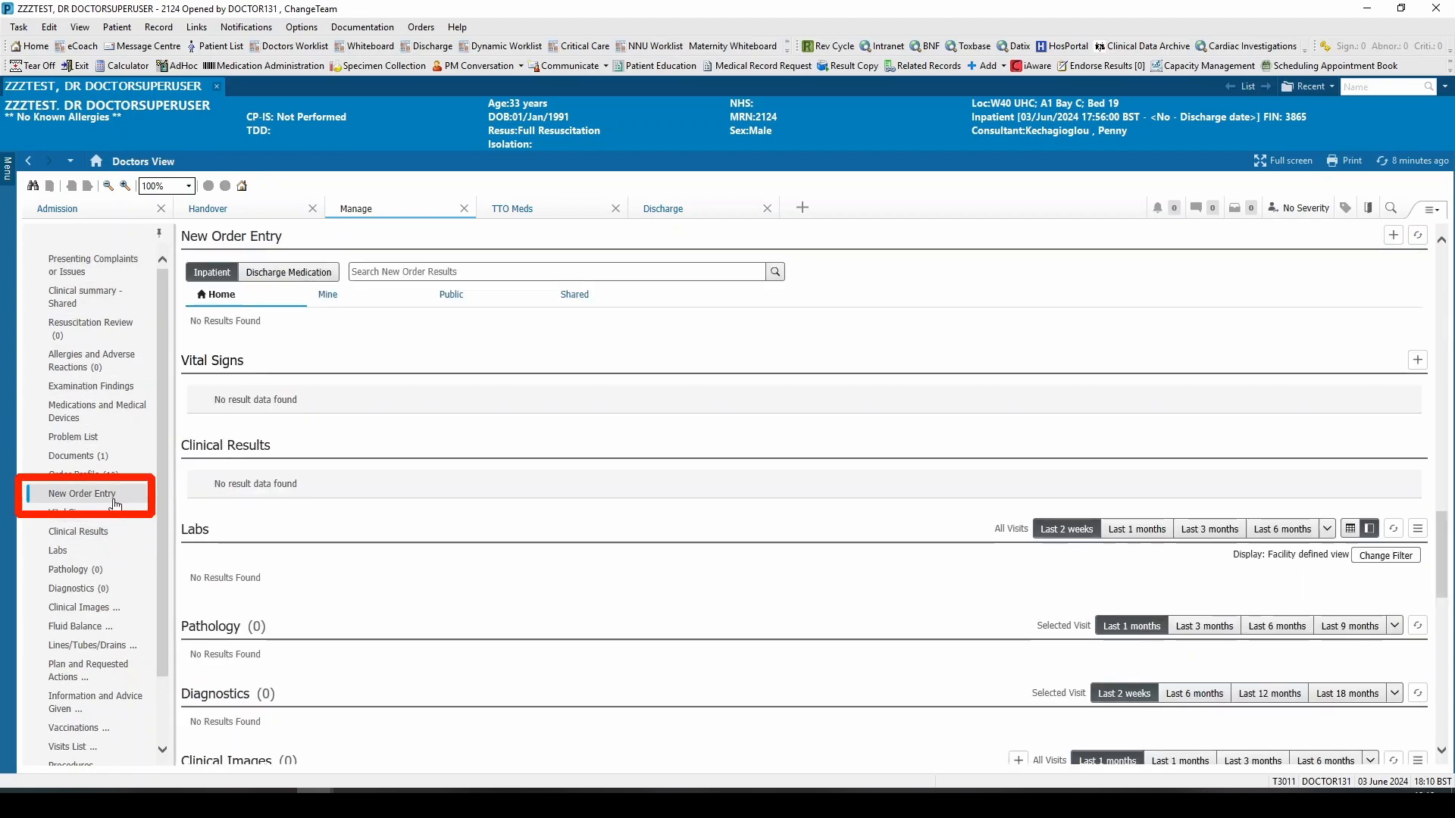
{"action": "left_click", "coordinate": [366, 272]}
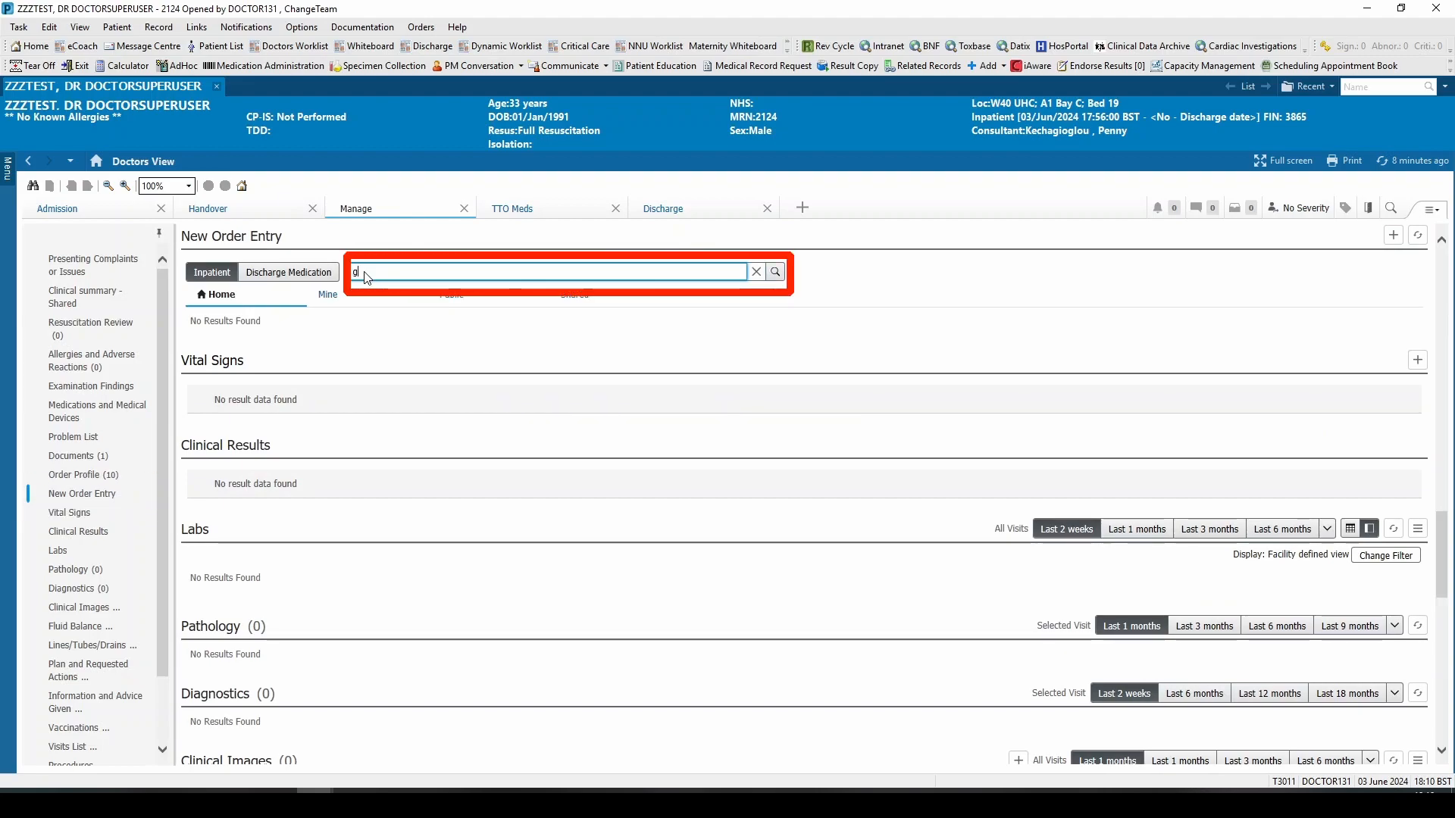
{"action": "type", "text": "glucose"}
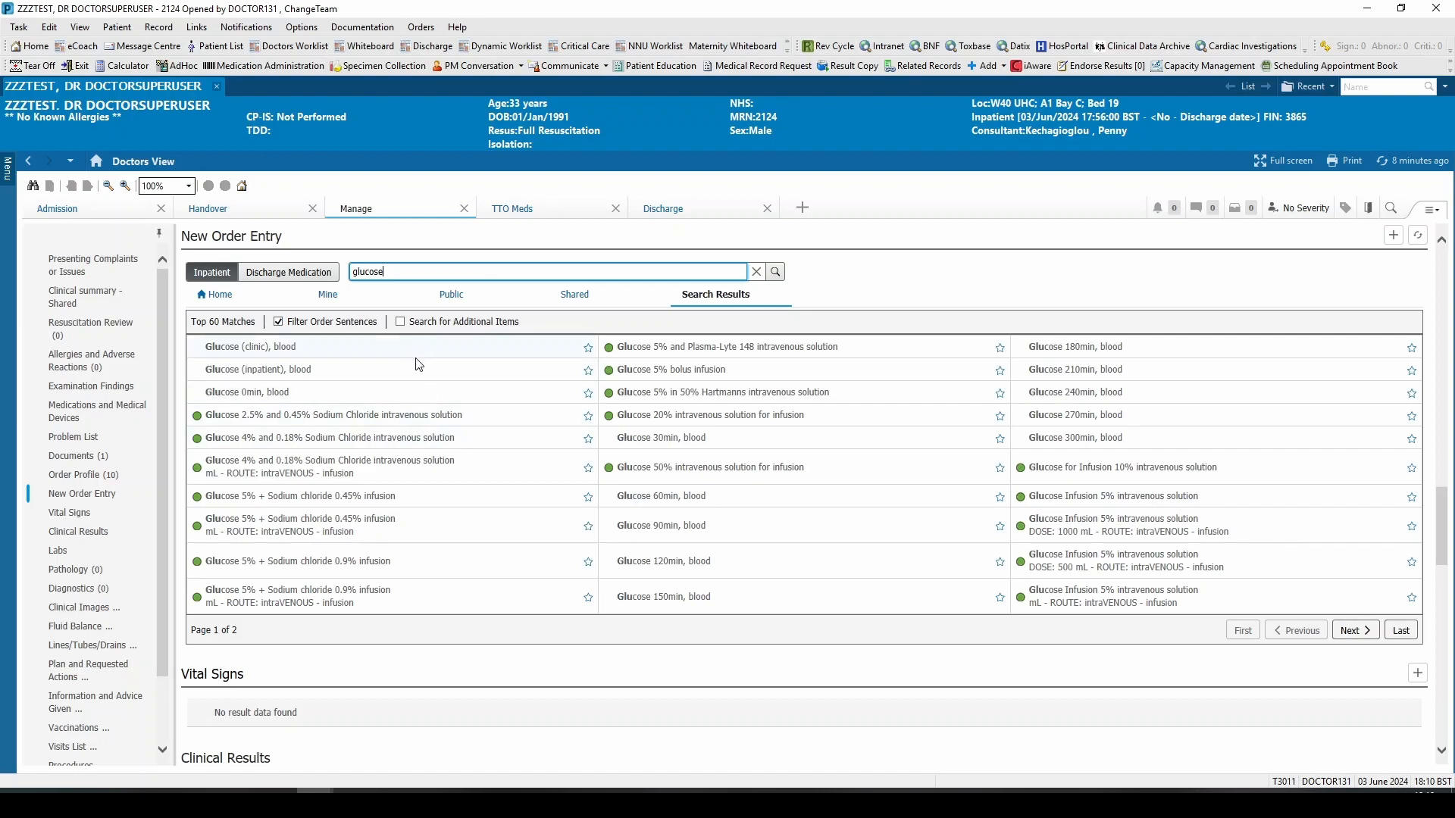
Step: Add the Glucose 5% + Sodium chloride 0.9% infusion order with the intraVENOUS mL sentence and open its details for modification
{"action": "left_click", "coordinate": [436, 417]}
{"action": "left_click", "coordinate": [399, 605]}
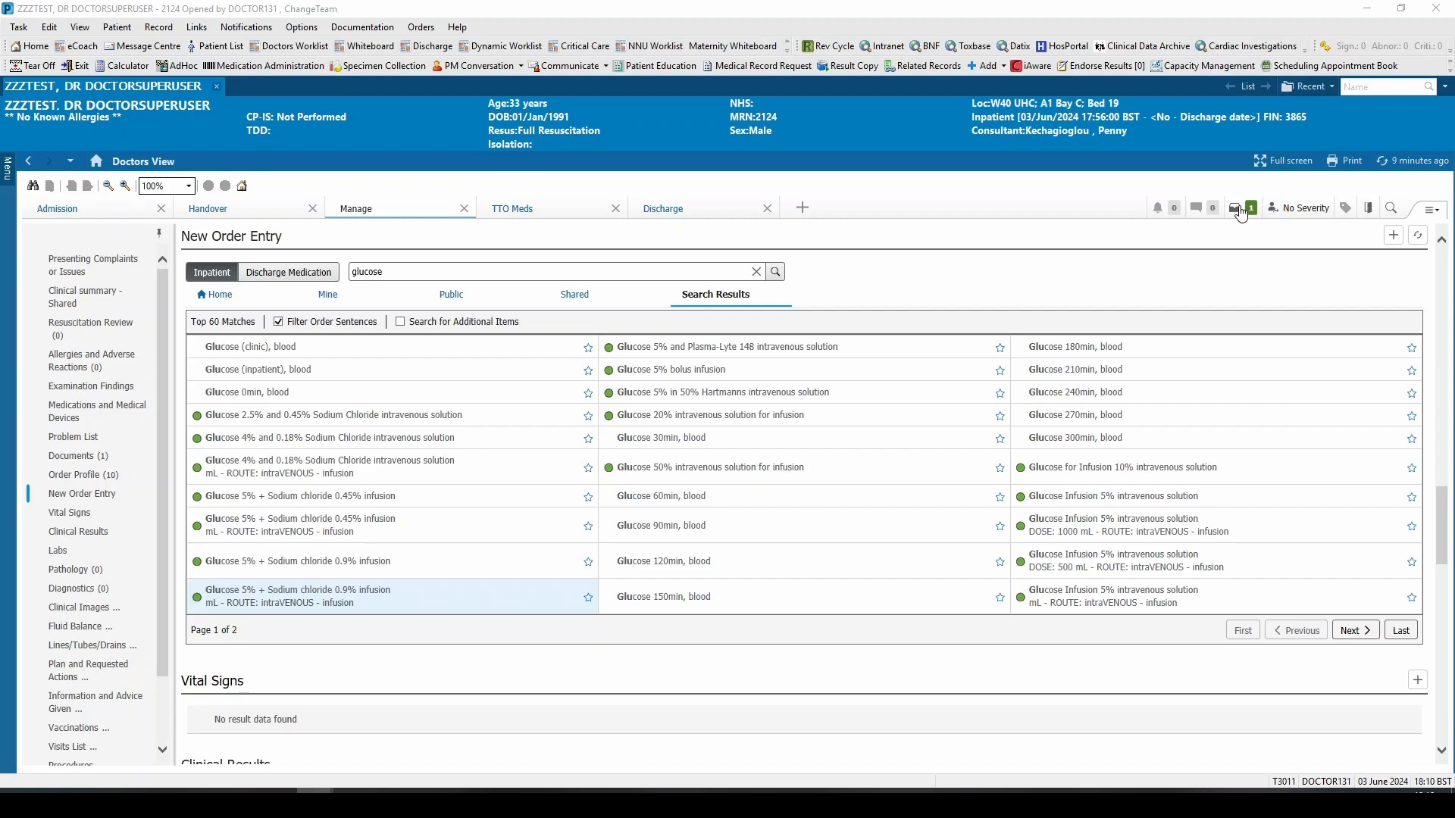
{"action": "left_click", "coordinate": [1239, 209]}
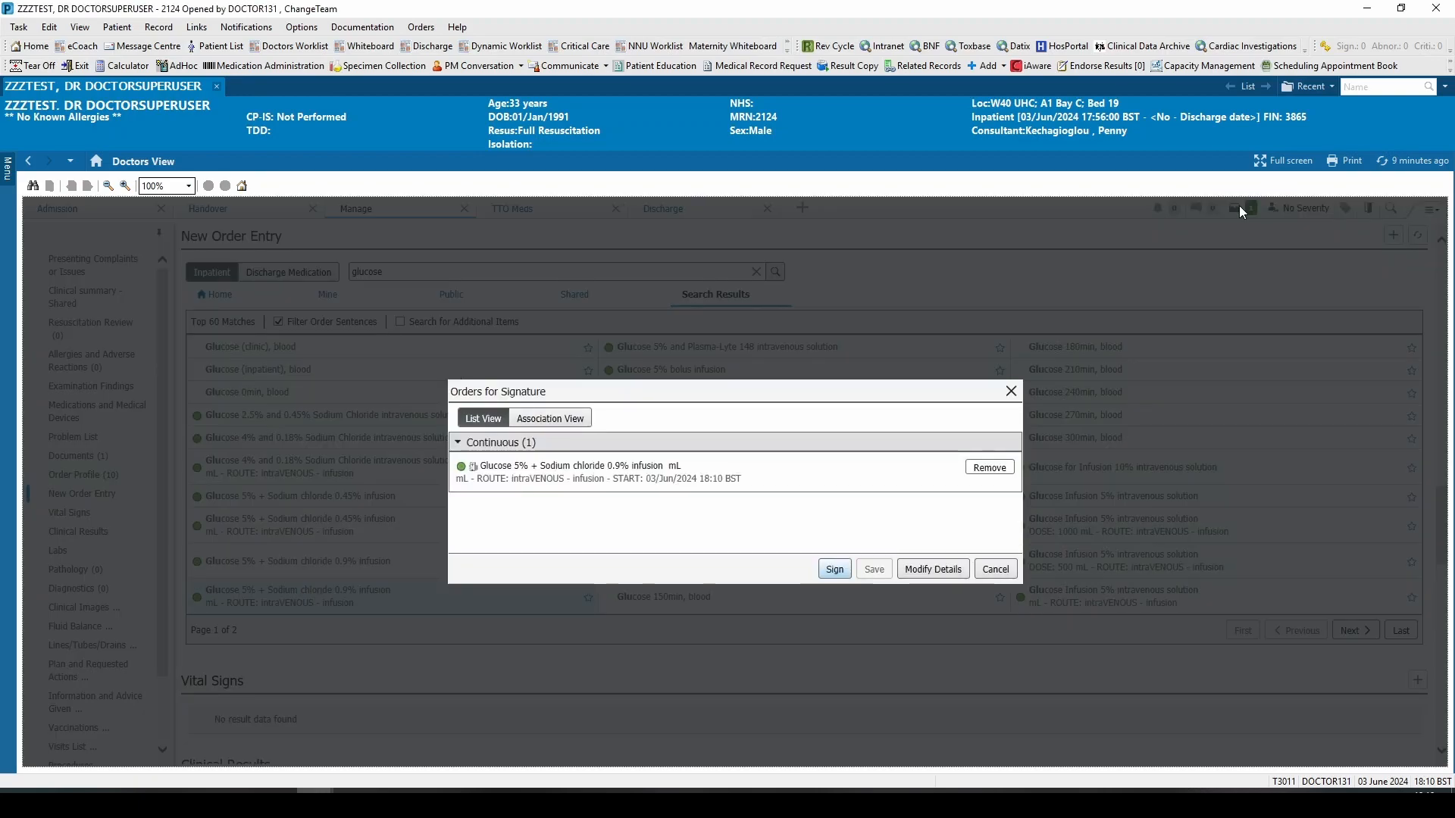
{"action": "left_click", "coordinate": [936, 573]}
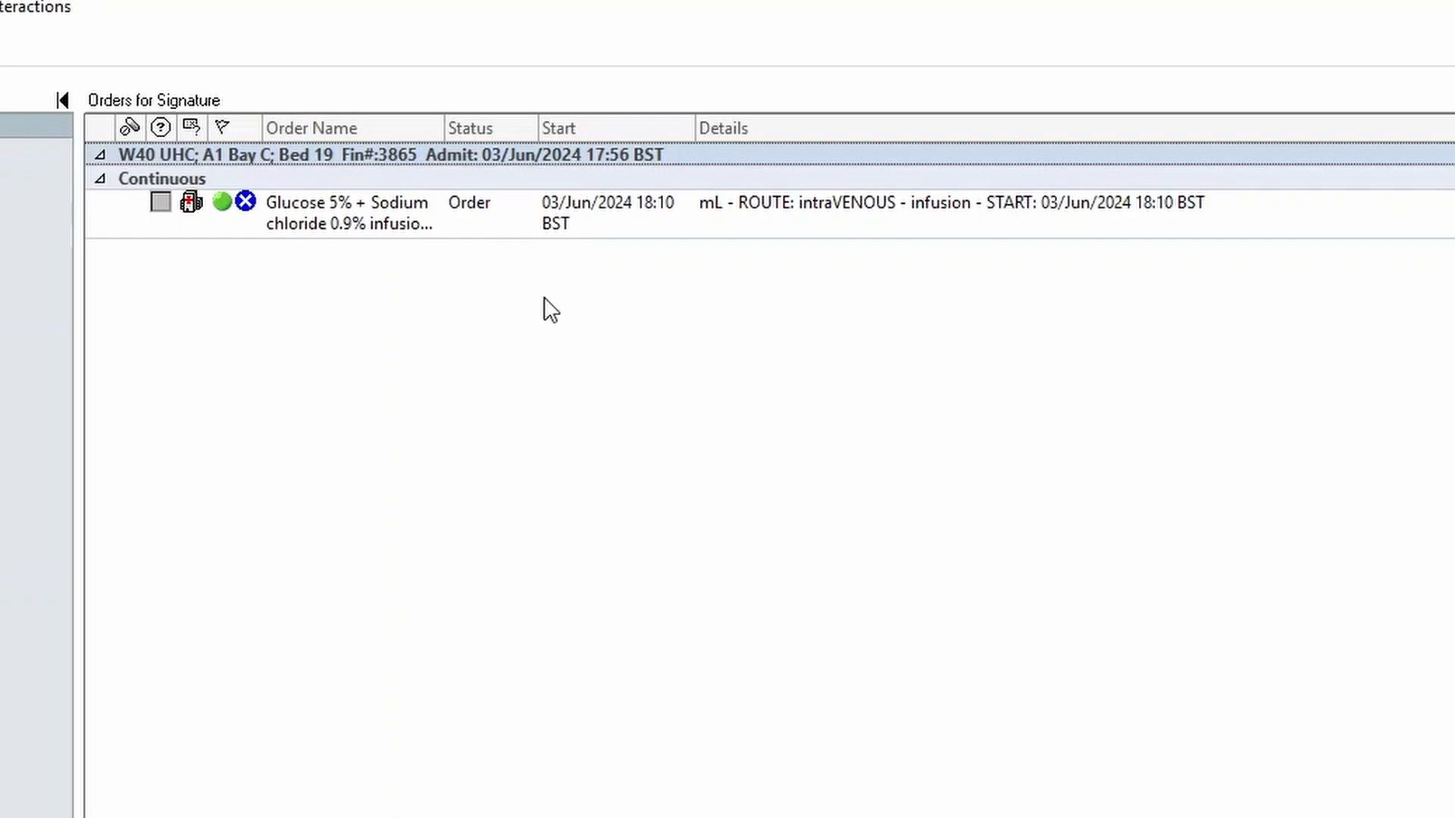
{"action": "left_click", "coordinate": [503, 227]}
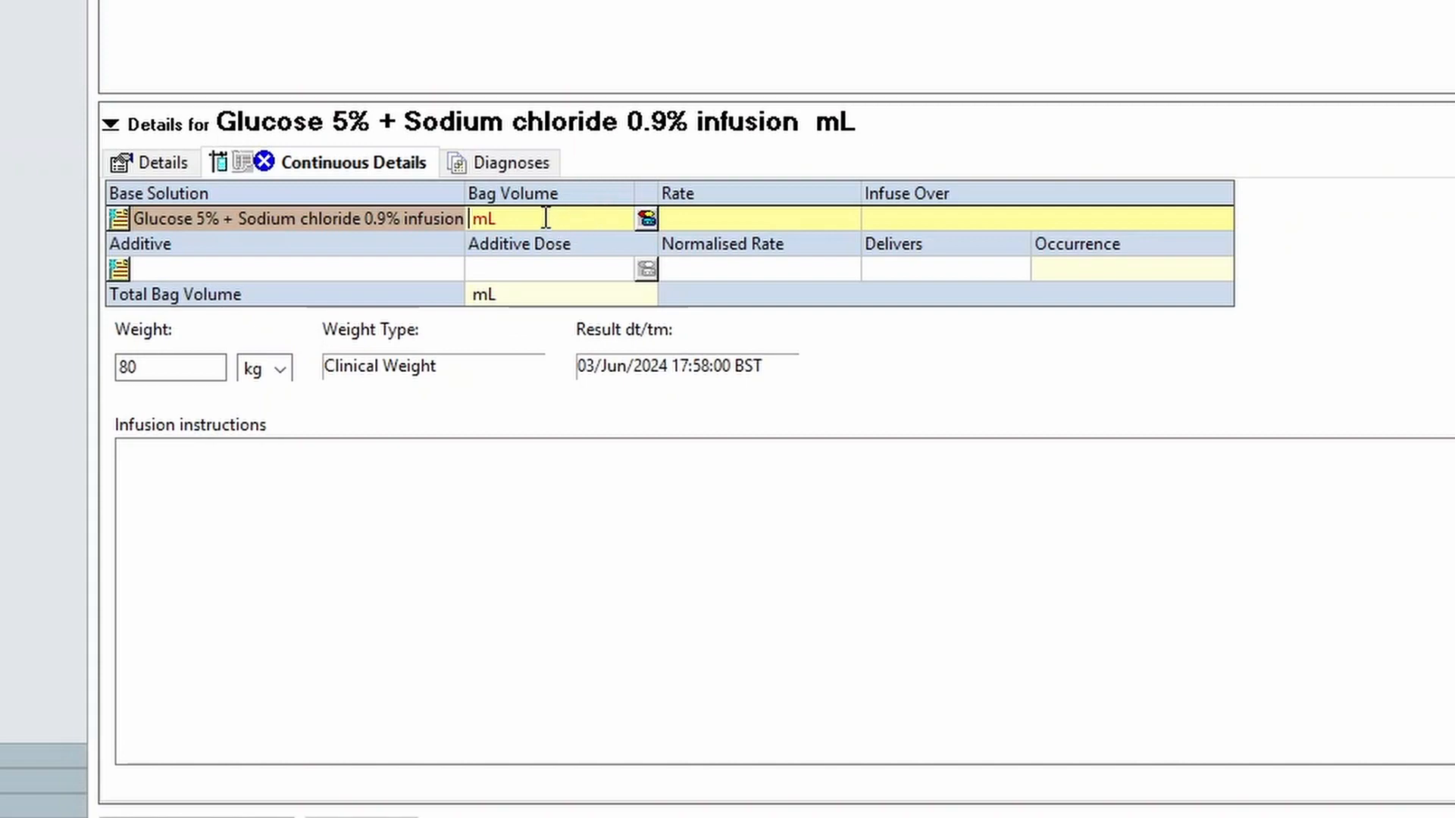
Step: Set the bag volume of the Glucose 5% + Sodium chloride 0.9% infusion to 1000 mL
{"action": "key", "text": "ctrl"}
{"action": "key", "text": "ctrl"}
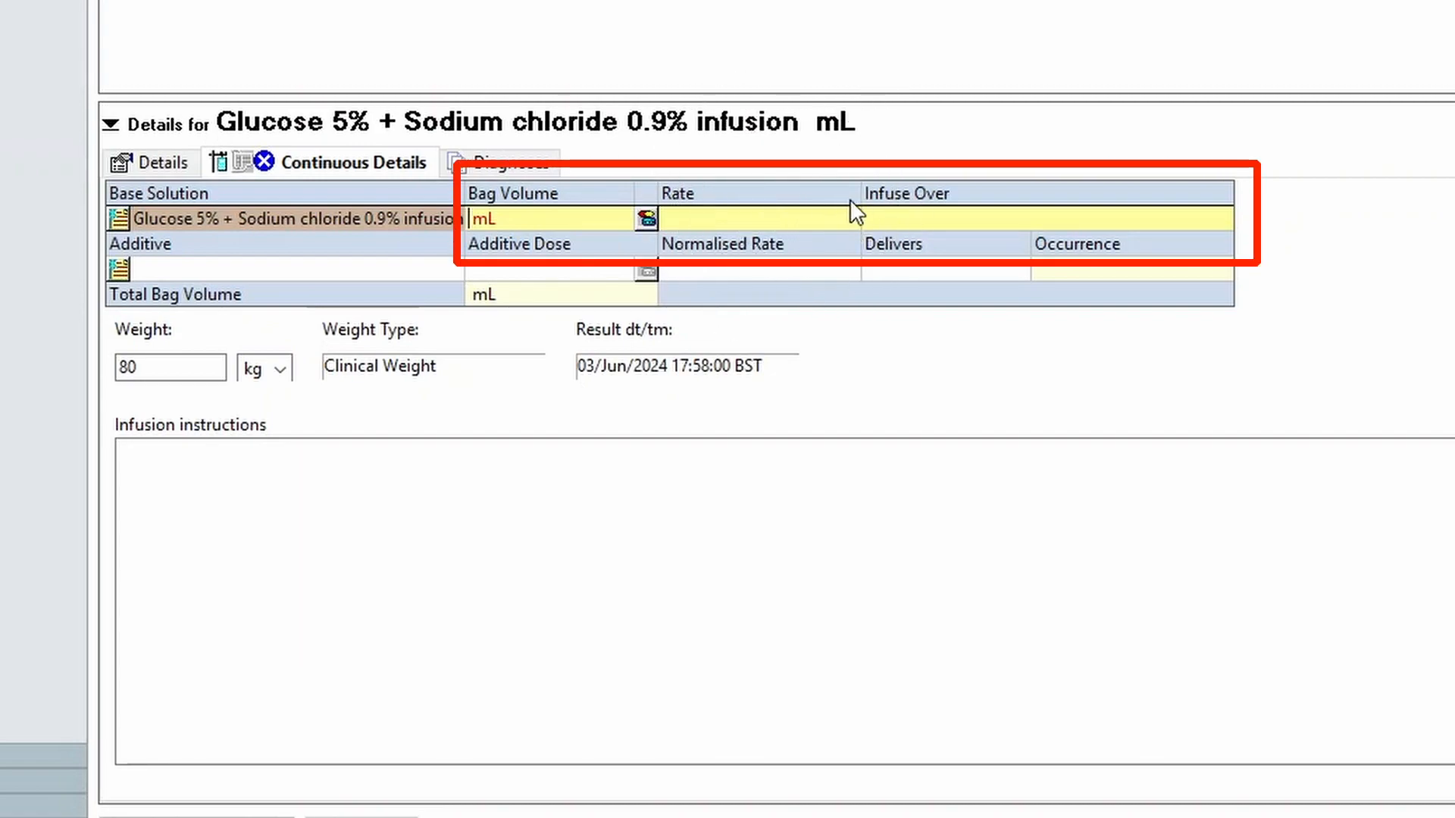
{"action": "key", "text": "ctrl"}
{"action": "left_click", "coordinate": [470, 219]}
{"action": "type", "text": "1000"}
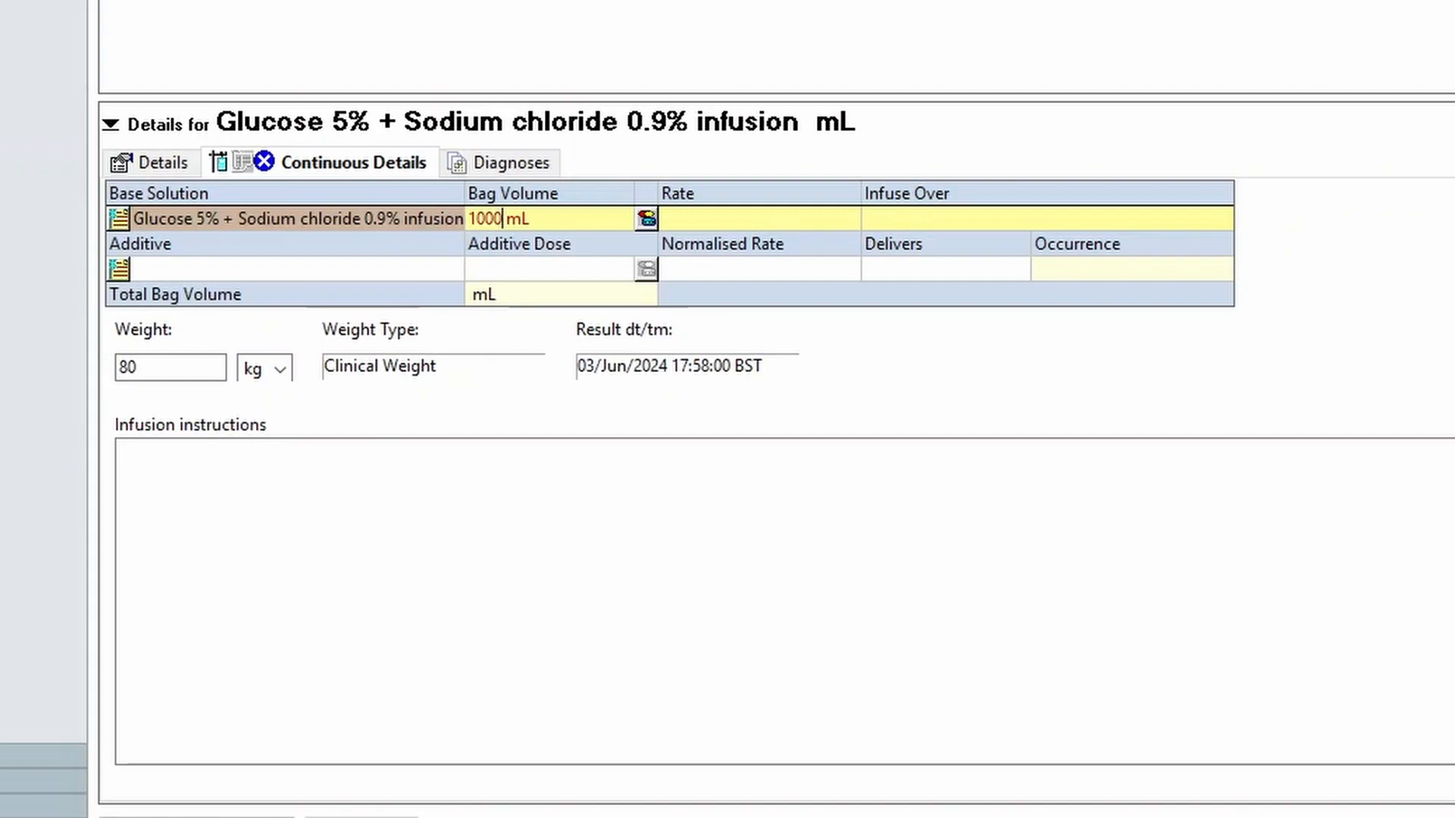
{"action": "key", "text": "Return"}
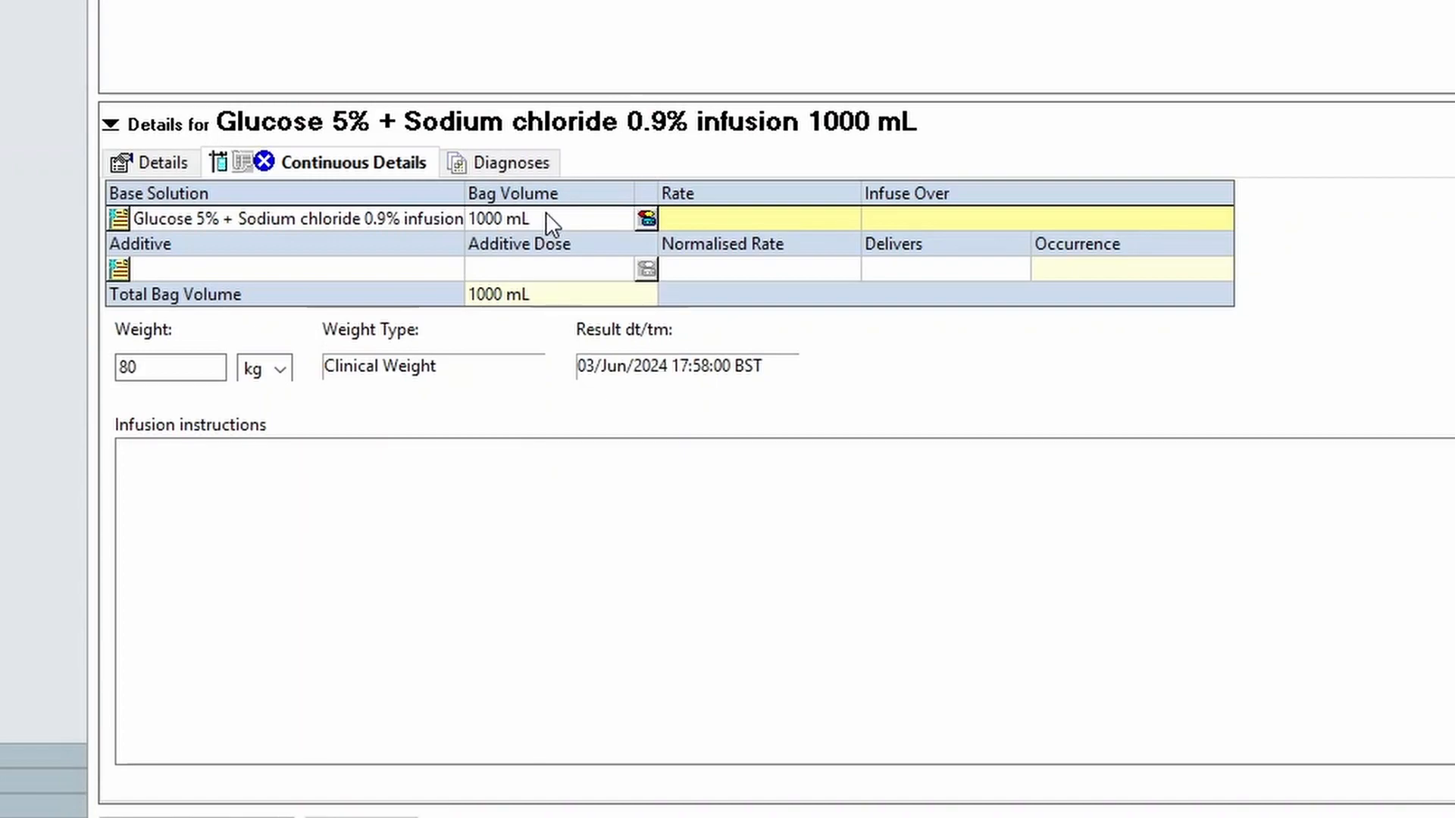
Step: Set the infusion to run over 8 hours in the continuous details
{"action": "key", "text": "ctrl"}
{"action": "key", "text": "ctrl"}
{"action": "left_click", "coordinate": [911, 218]}
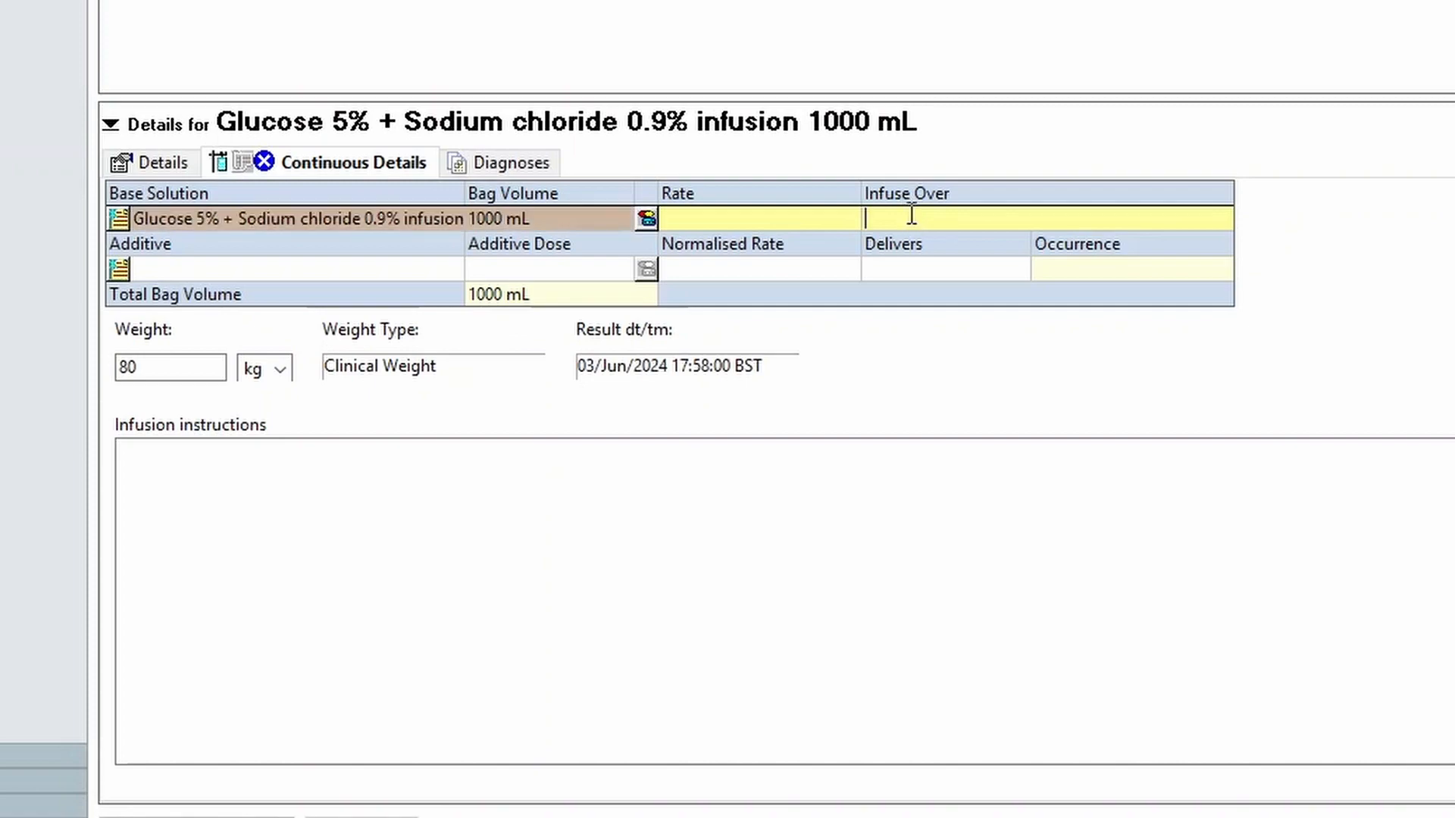
{"action": "type", "text": "8 hour"}
{"action": "key", "text": "Return"}
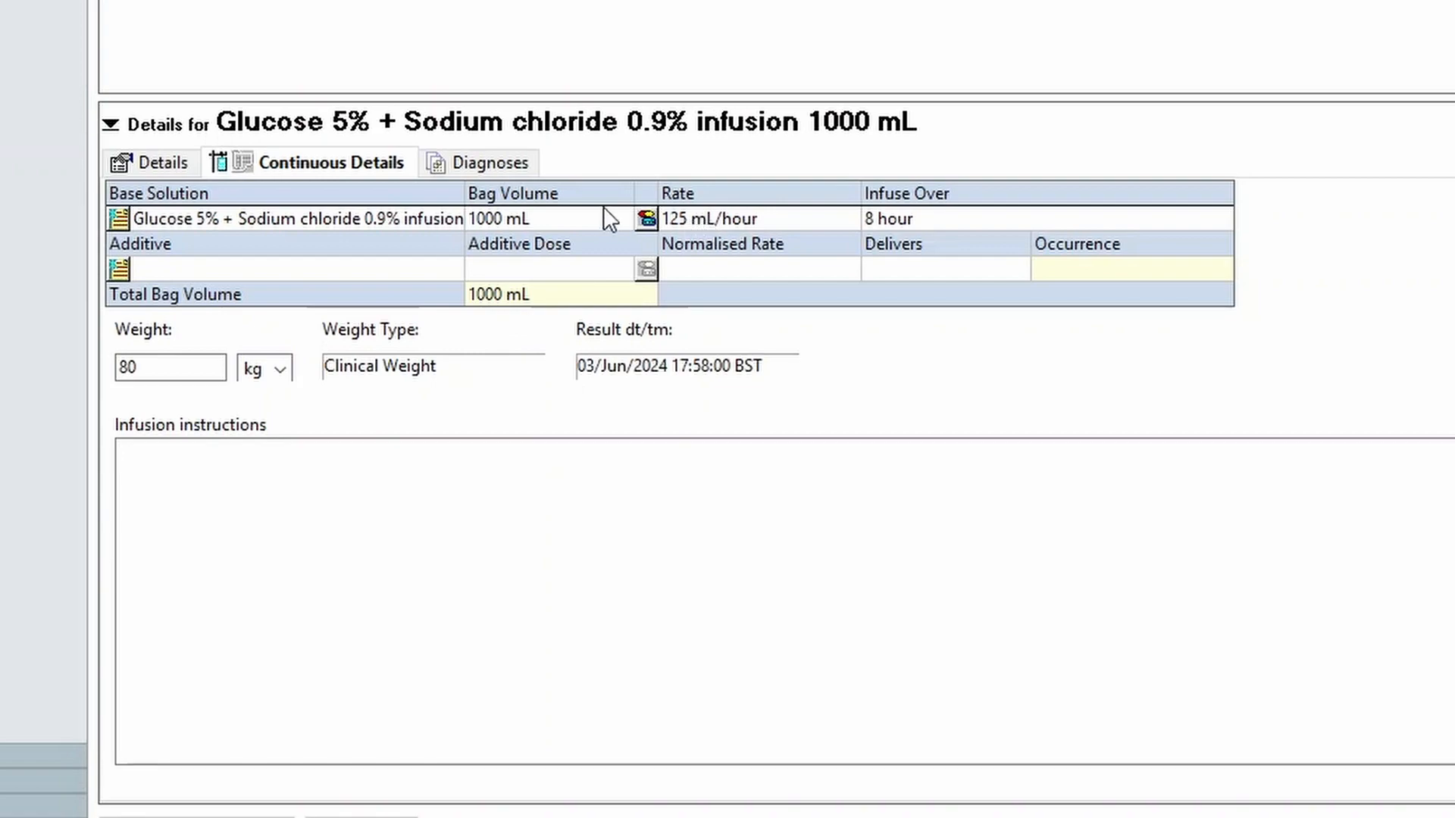
Step: In the order details, choose the intraVENOUS route and limit the duration to 1 bag(s)
{"action": "left_click", "coordinate": [143, 161]}
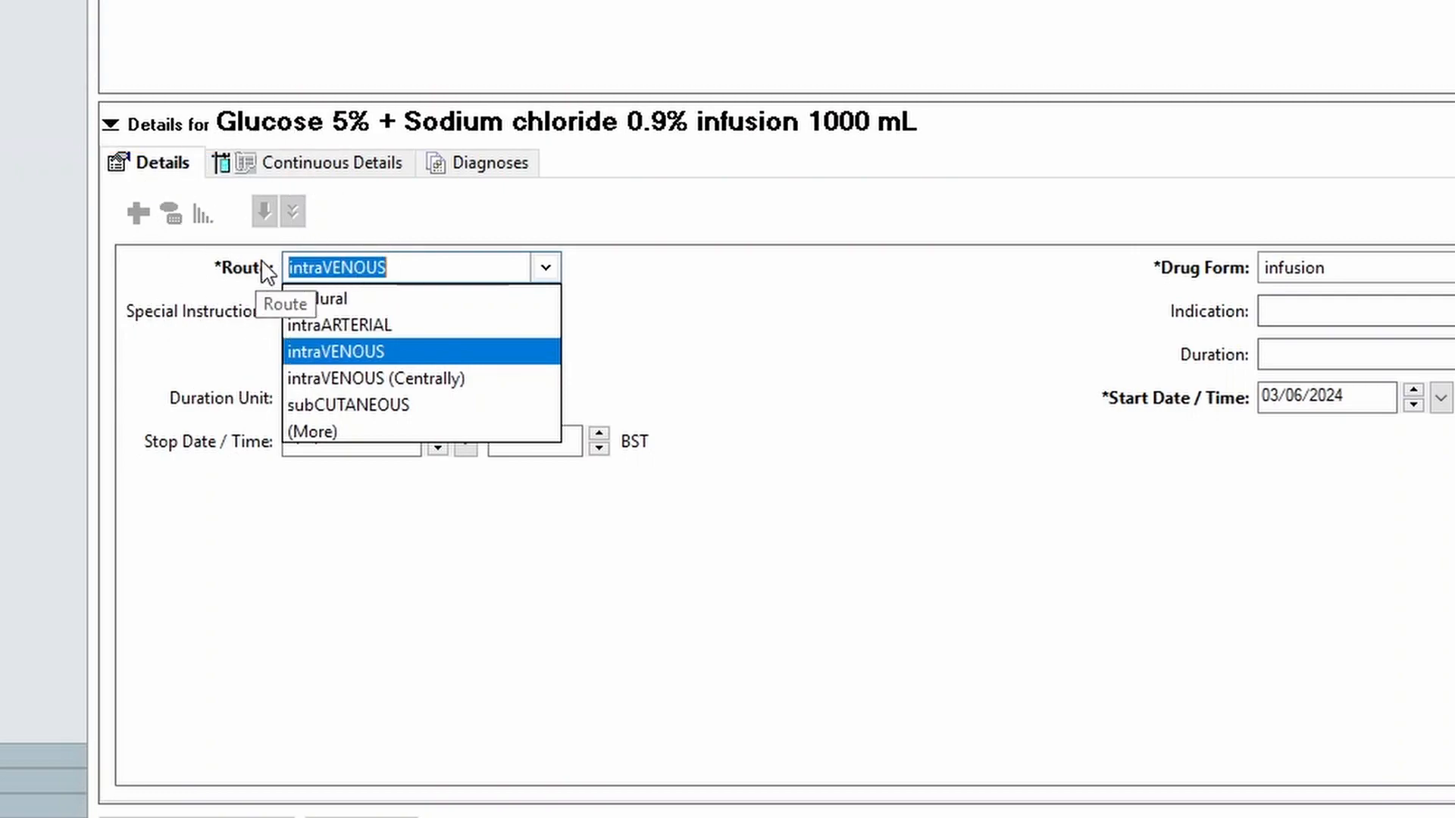
{"action": "left_click", "coordinate": [334, 352]}
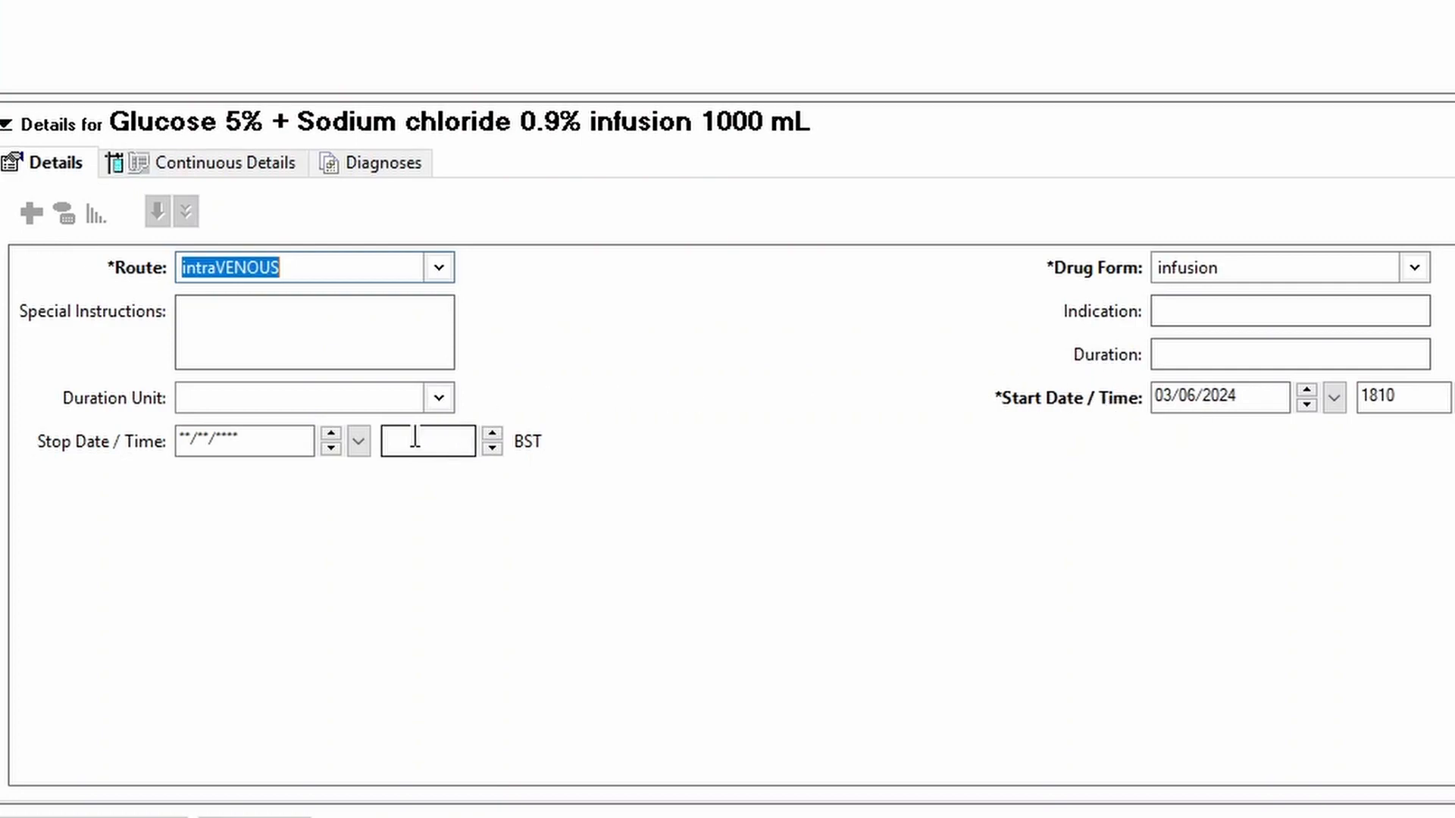
{"action": "left_click", "coordinate": [440, 405]}
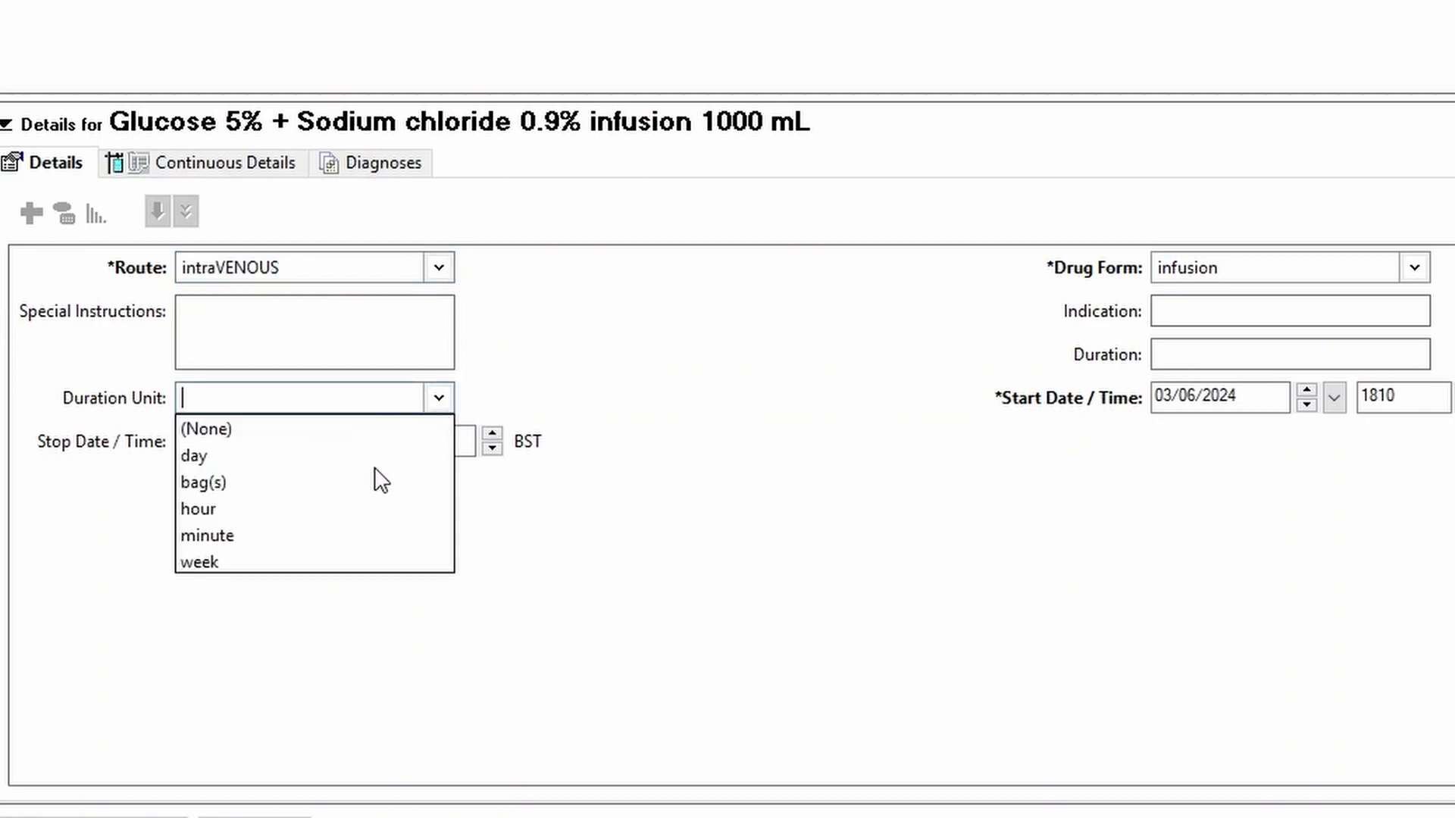
{"action": "left_click", "coordinate": [223, 488]}
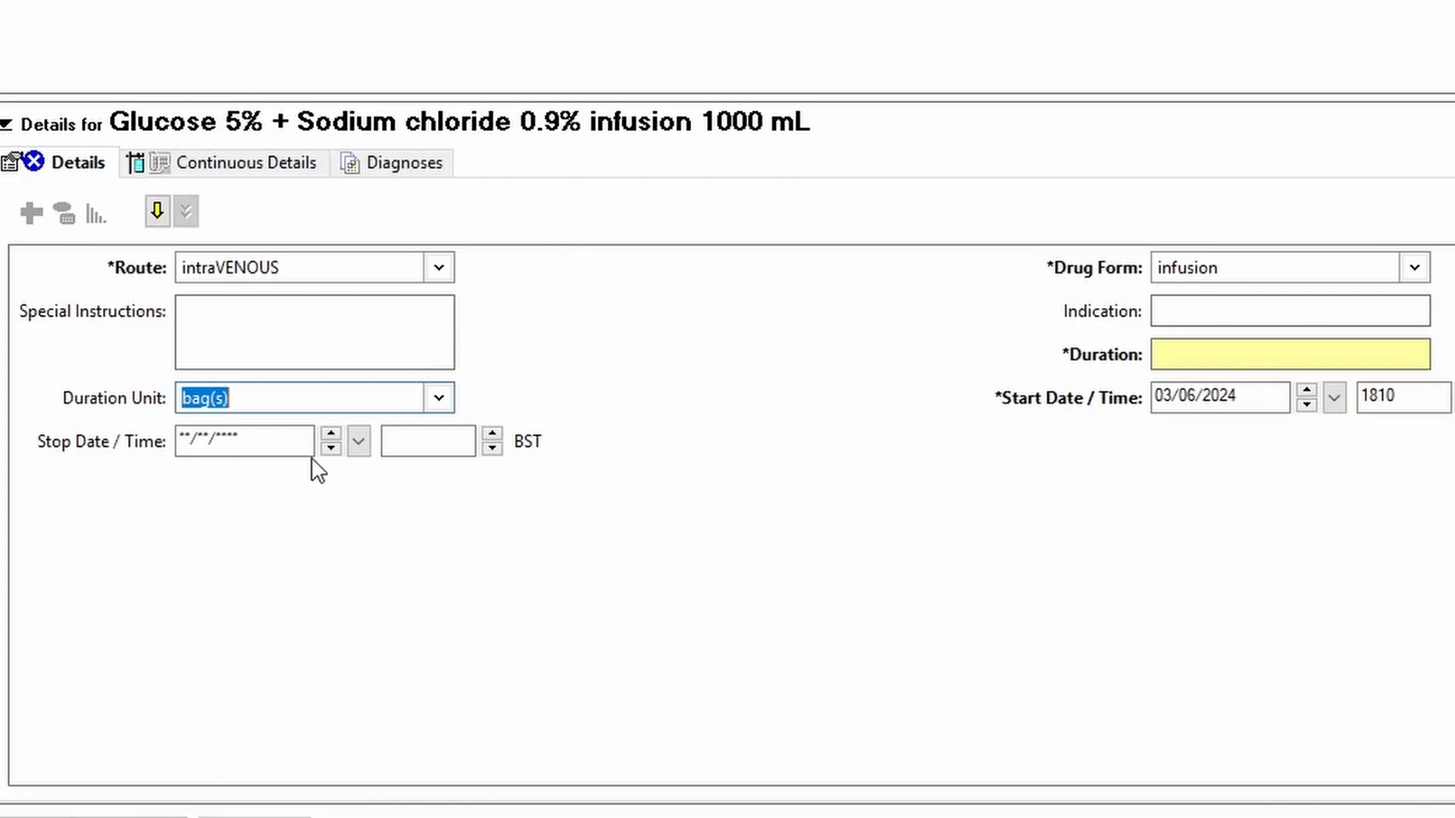
{"action": "left_click", "coordinate": [243, 407]}
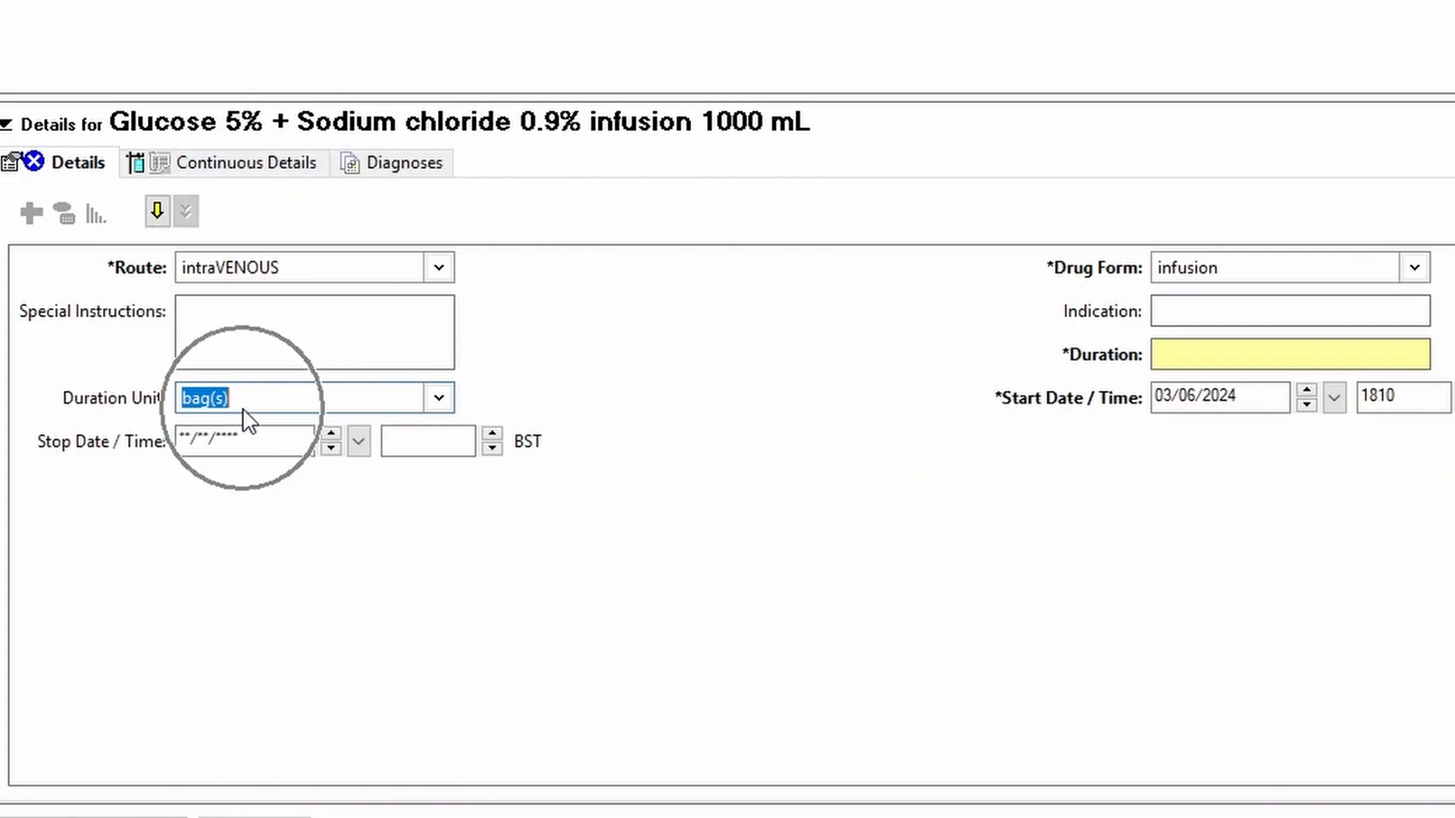
{"action": "left_click", "coordinate": [1164, 356]}
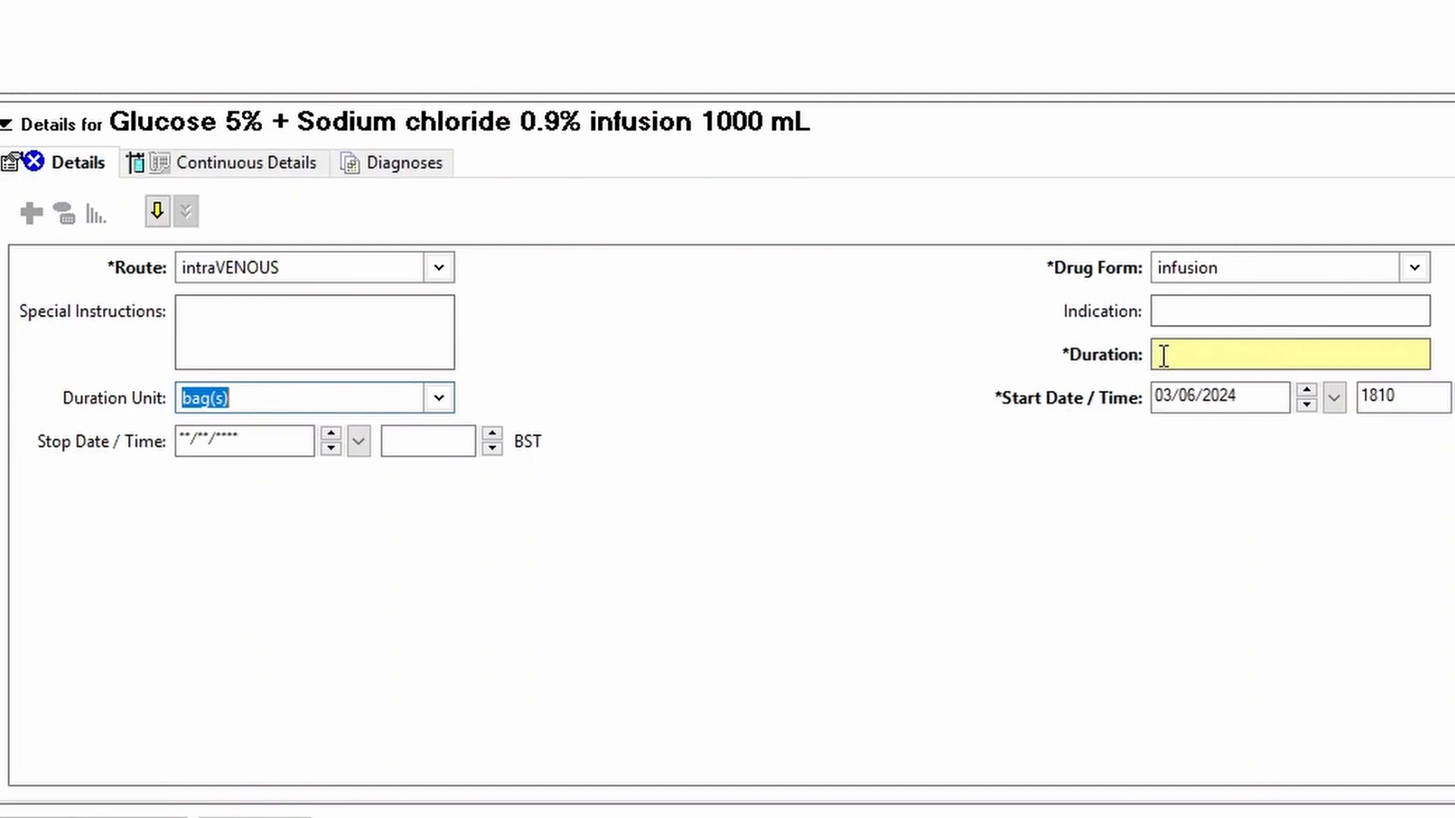
{"action": "left_click", "coordinate": [1164, 356]}
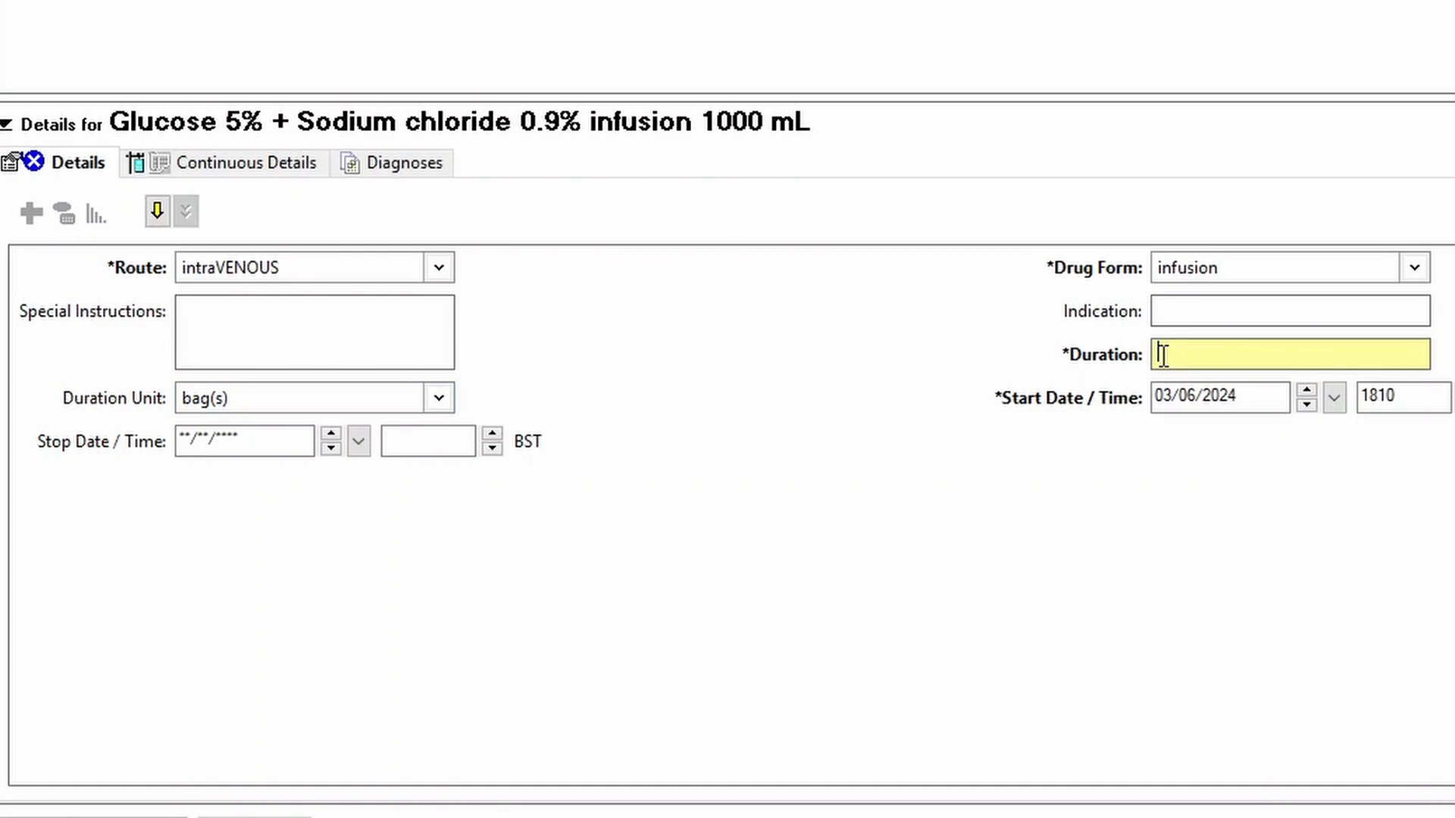
{"action": "type", "text": "1"}
{"action": "key", "text": "Tab"}
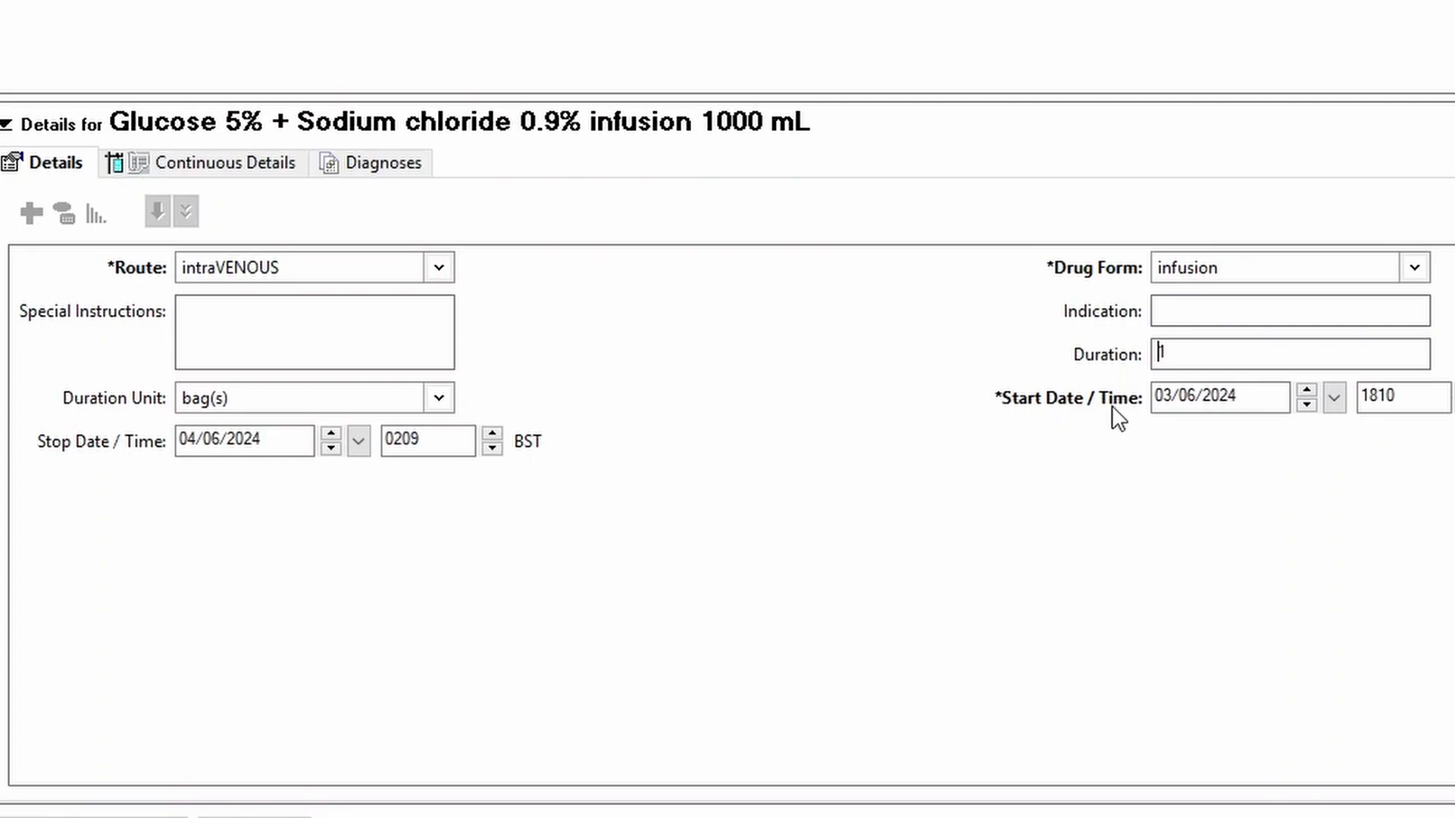
Step: Check the order's start and stop date and time, and sign the infusion order
{"action": "left_click", "coordinate": [1393, 396]}
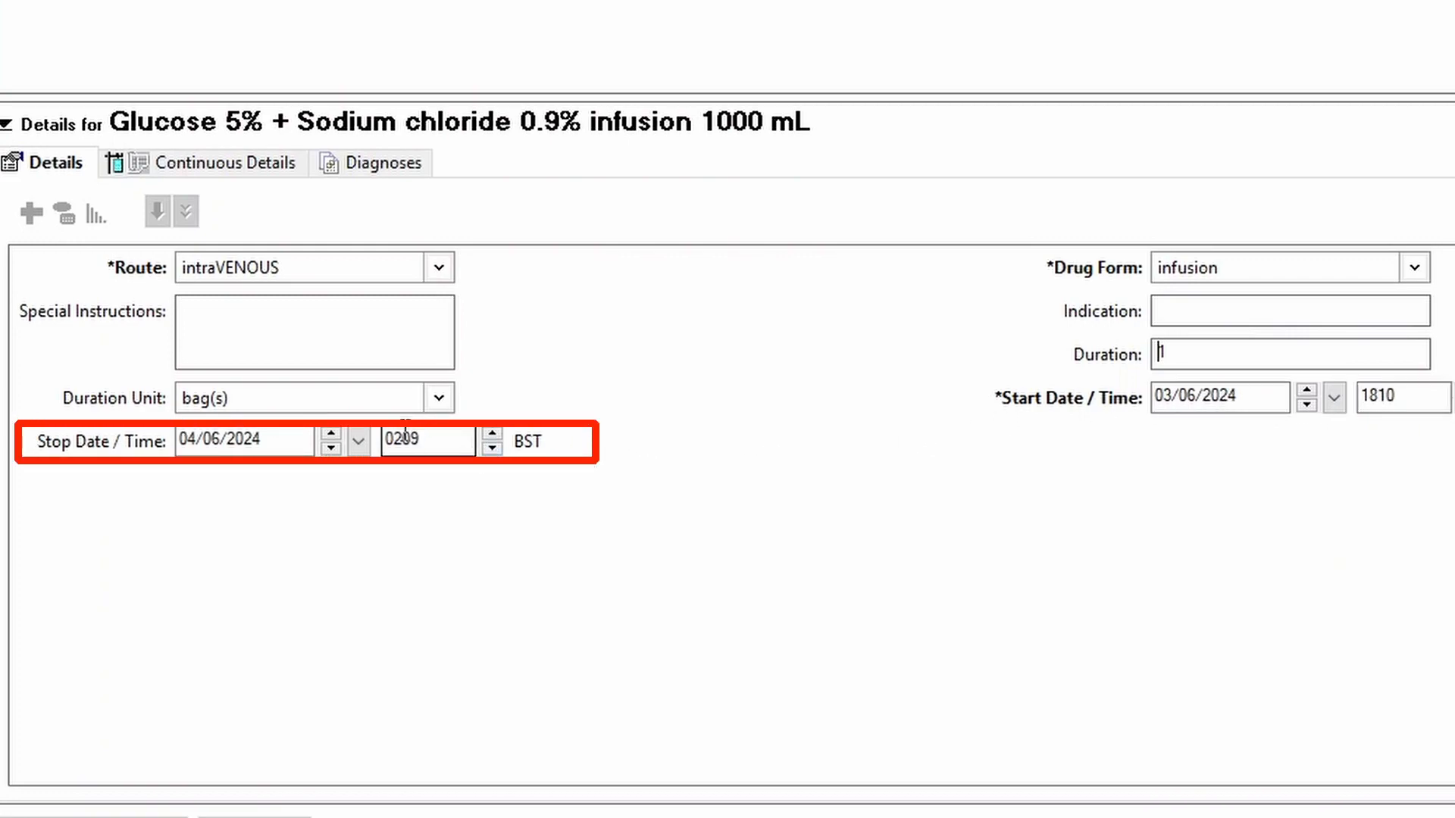
{"action": "left_click", "coordinate": [436, 440]}
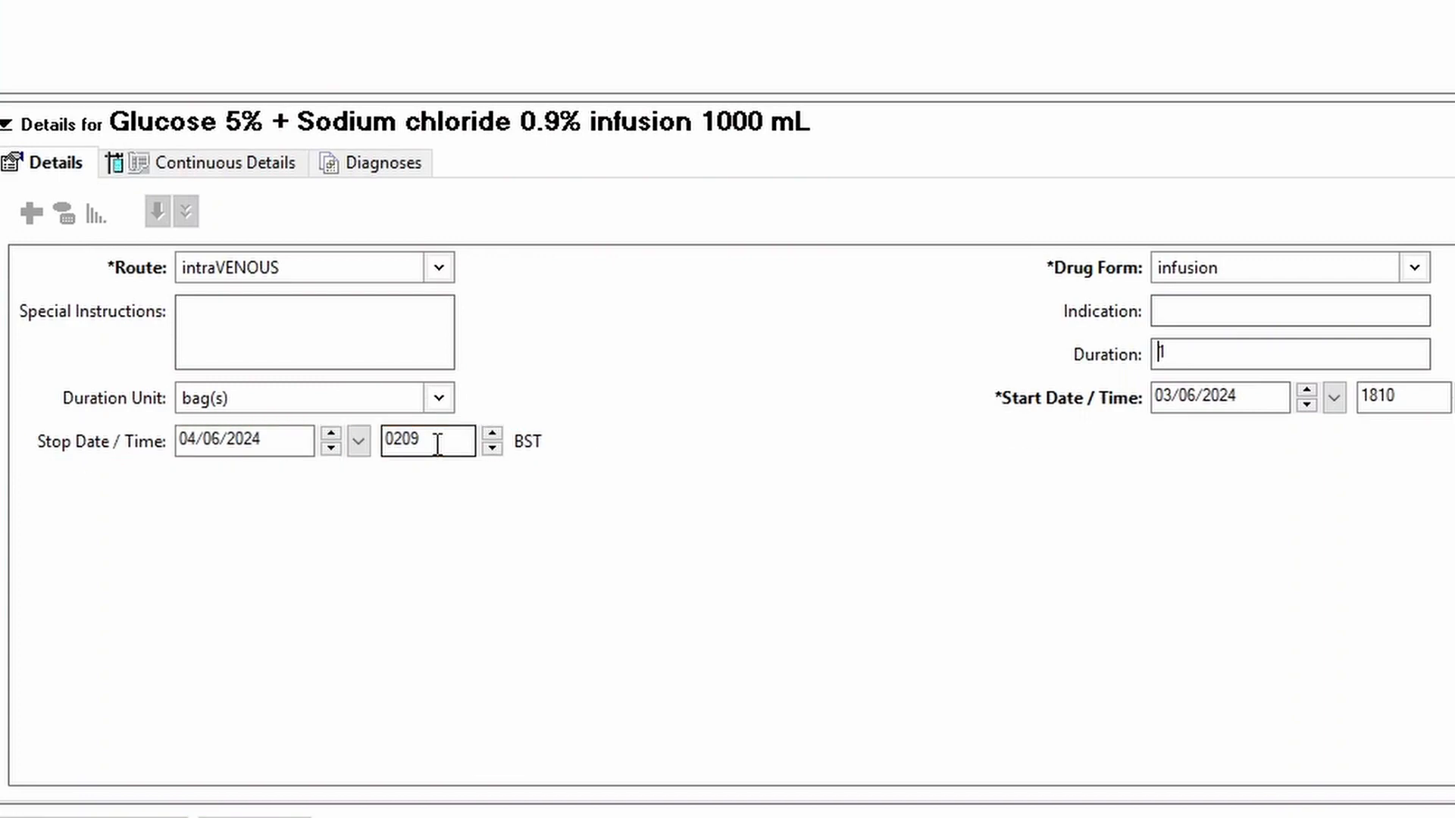
{"action": "left_click", "coordinate": [1408, 402]}
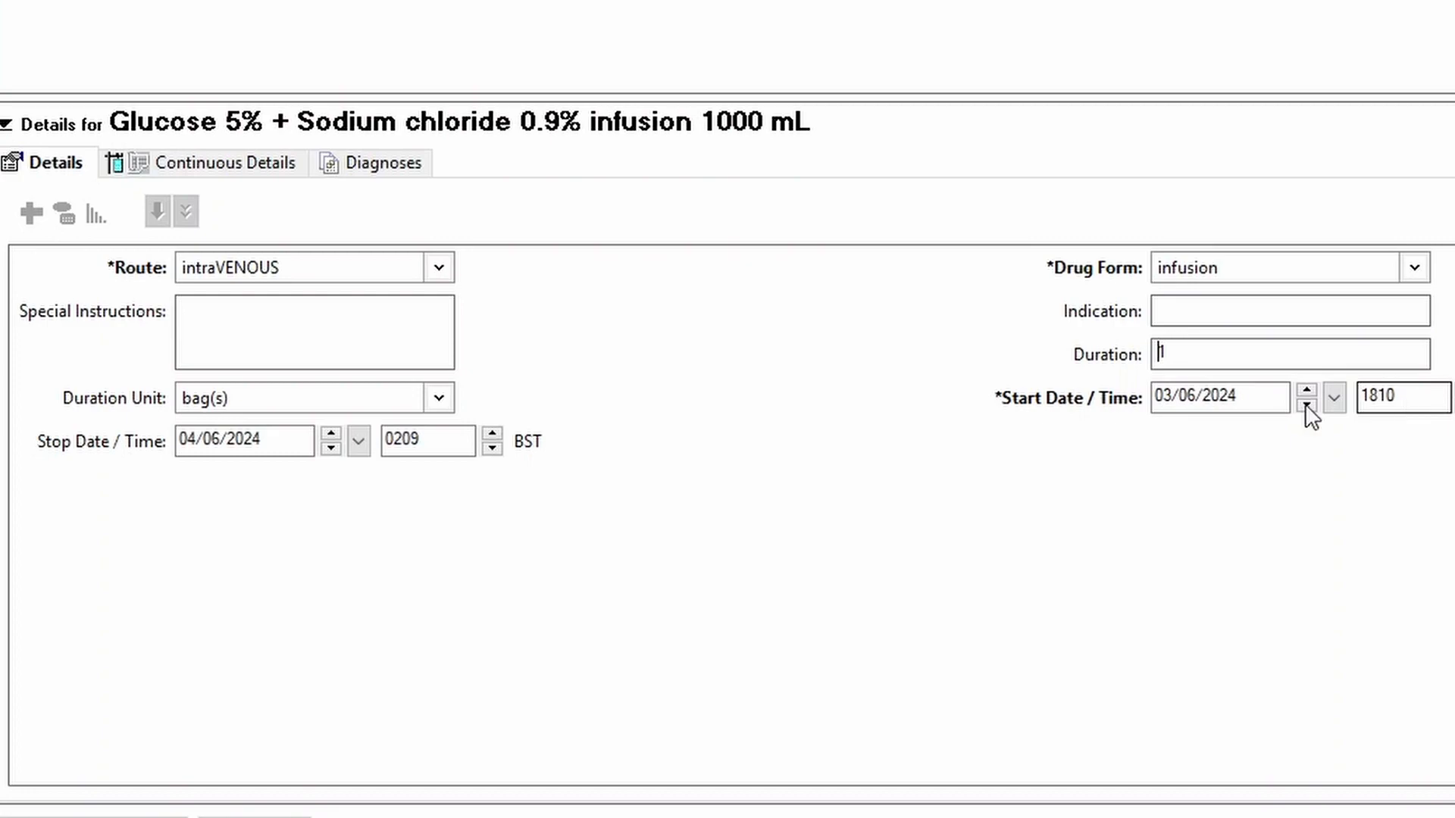
{"action": "left_click", "coordinate": [429, 444]}
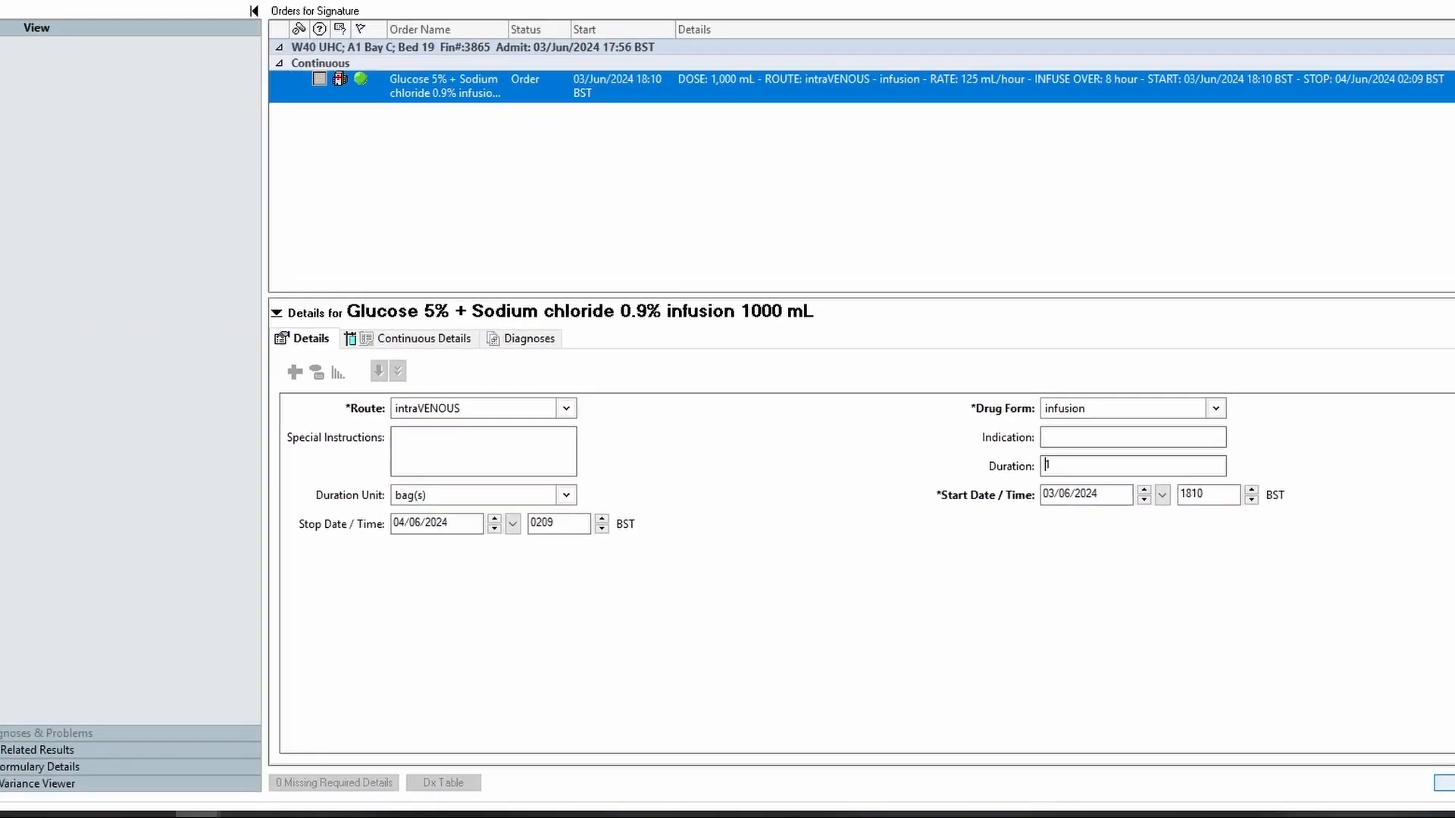
{"action": "key", "text": "ctrl"}
{"action": "key", "text": "ctrl"}
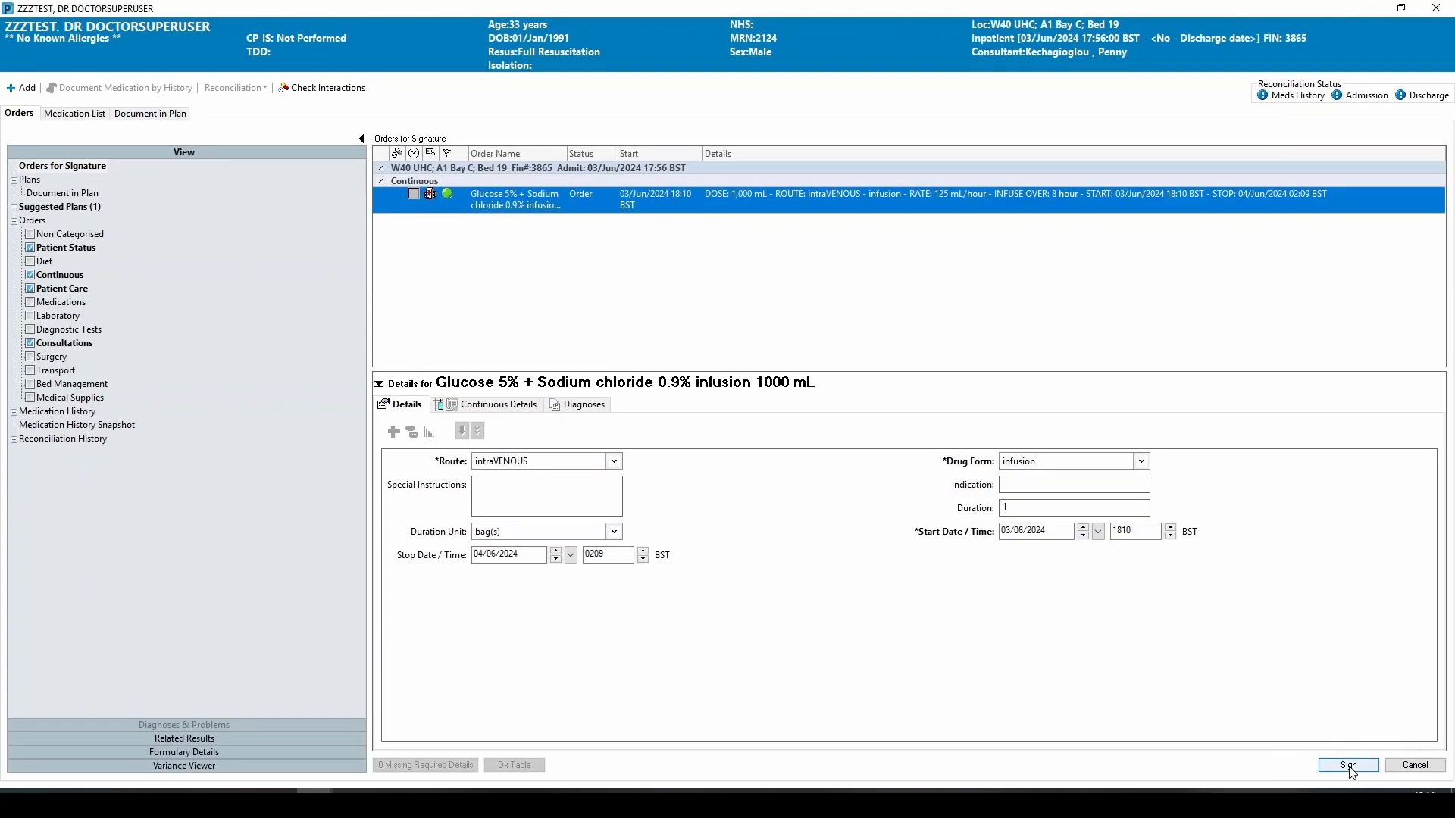
{"action": "left_click", "coordinate": [1349, 766]}
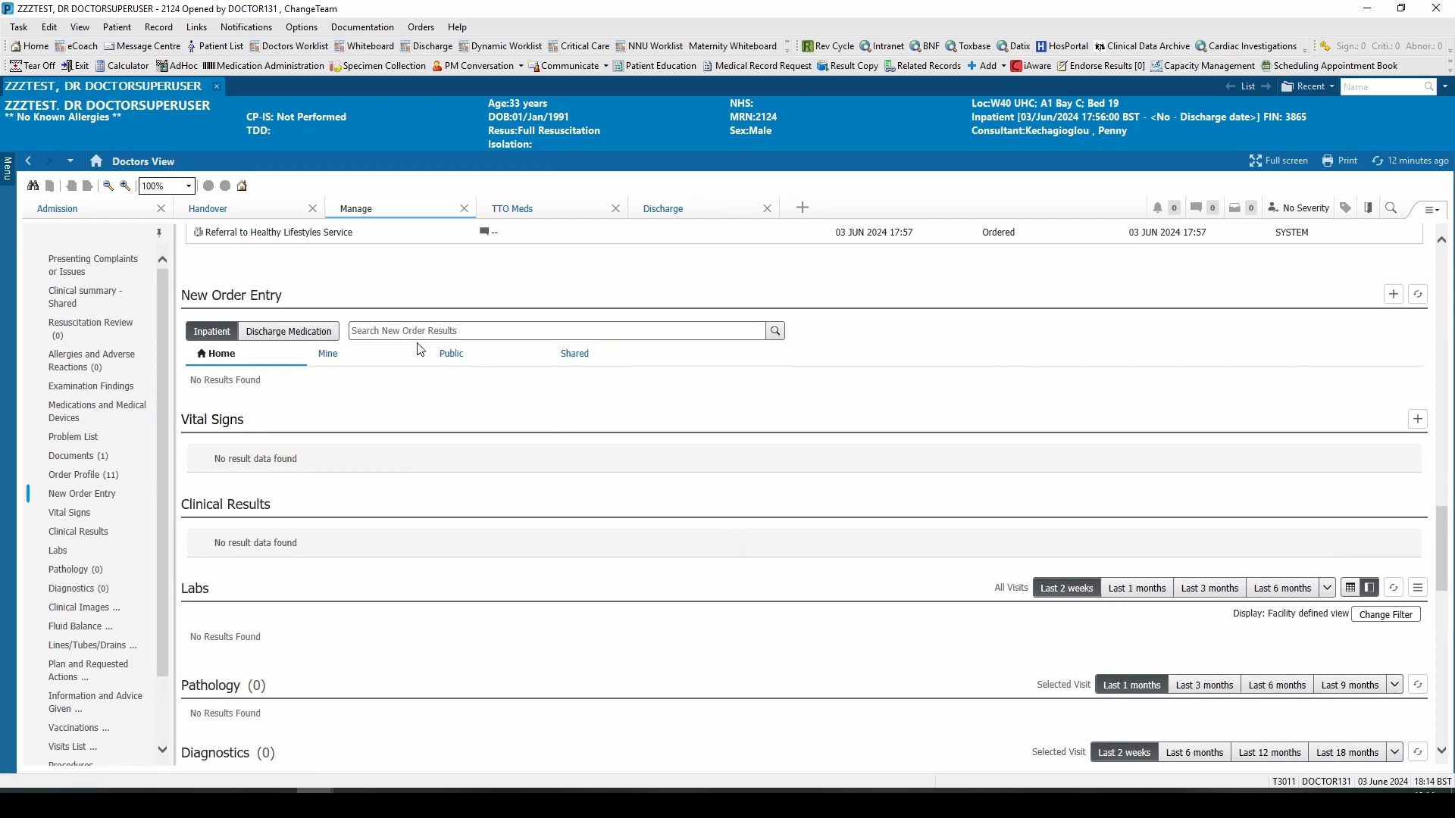
Step: Open the patient's Drug Chart to view the infusion order, and open eCoach
{"action": "left_click", "coordinate": [6, 177]}
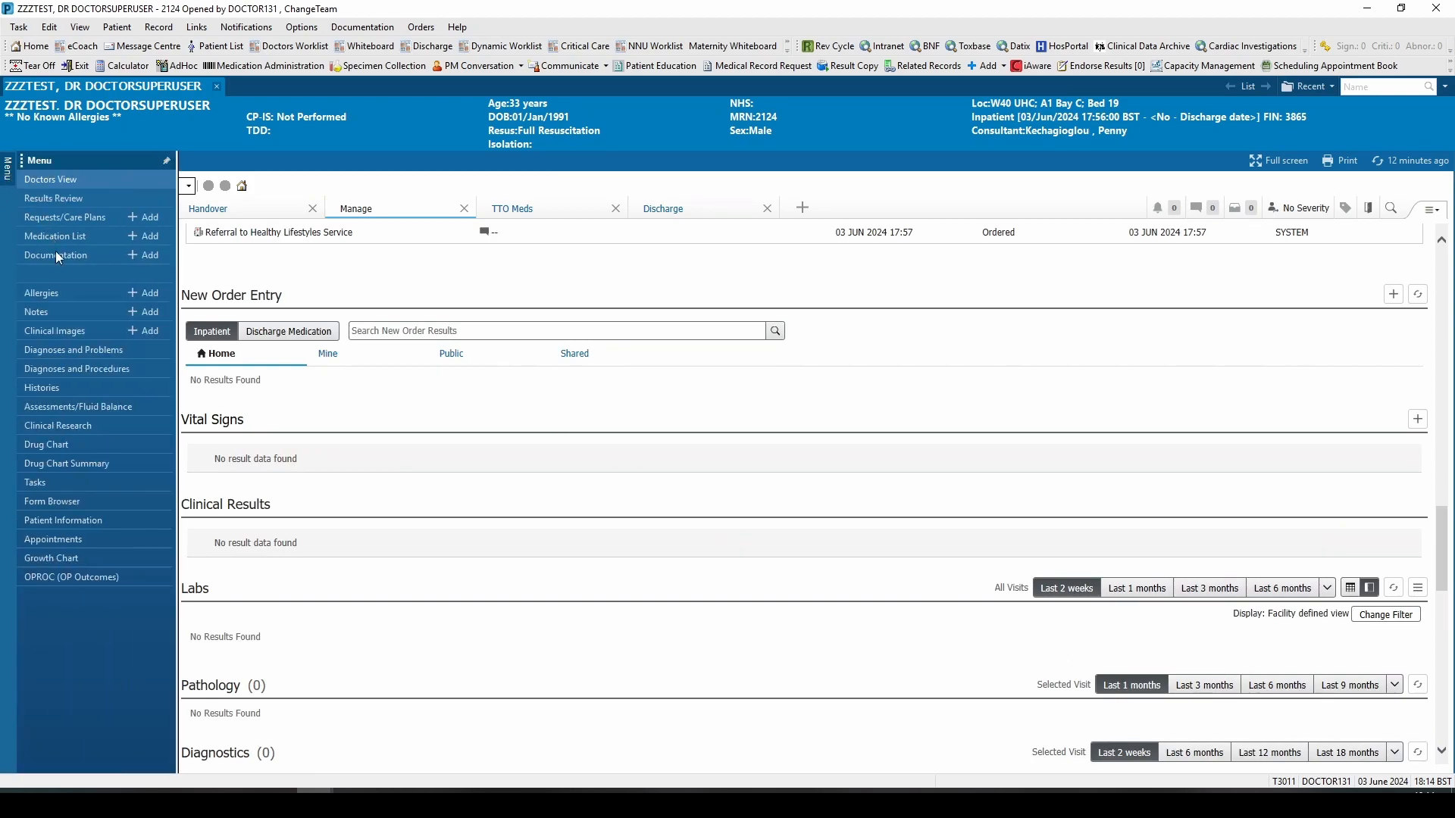
{"action": "left_click", "coordinate": [65, 442]}
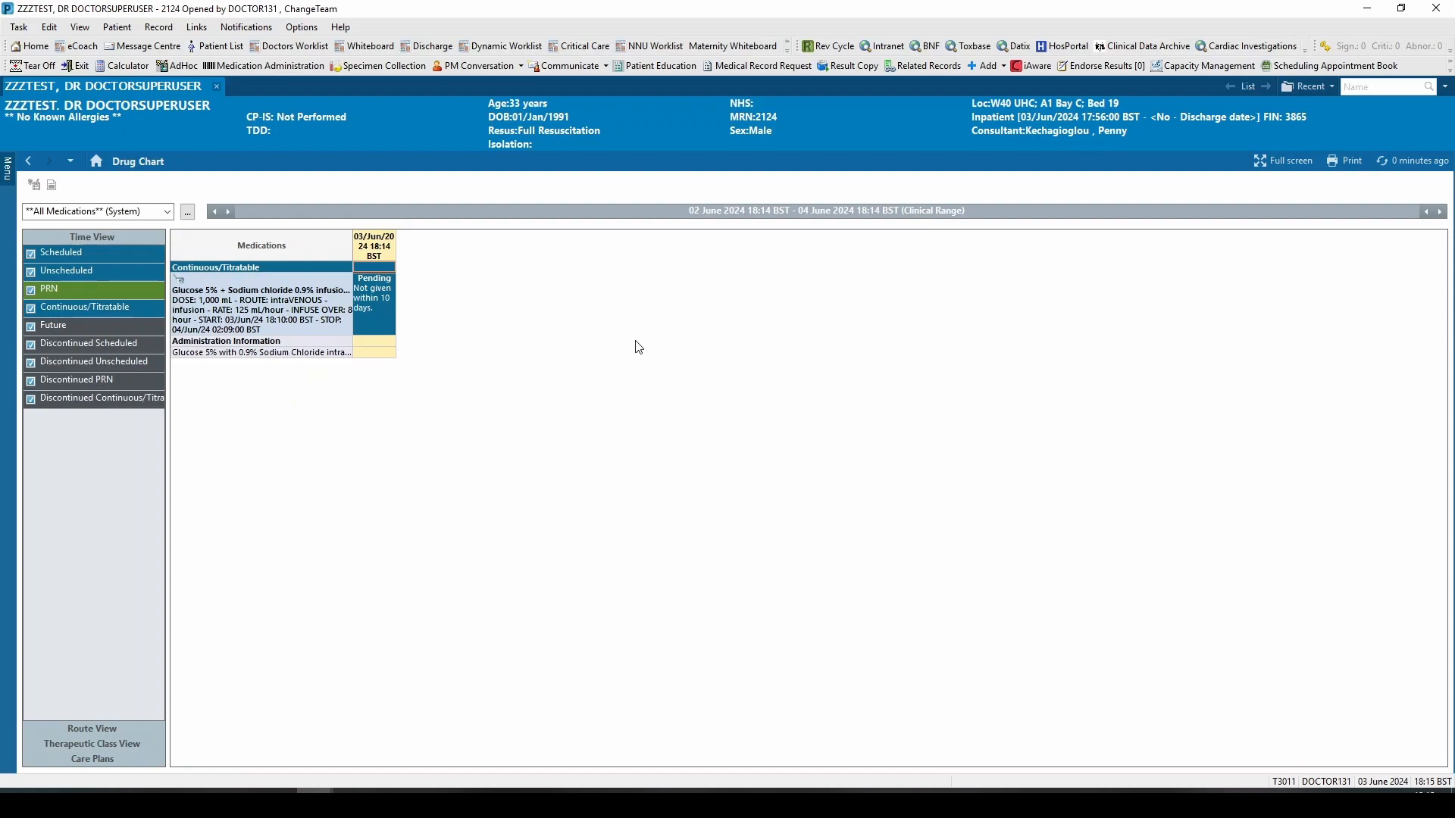
{"action": "left_click", "coordinate": [79, 47]}
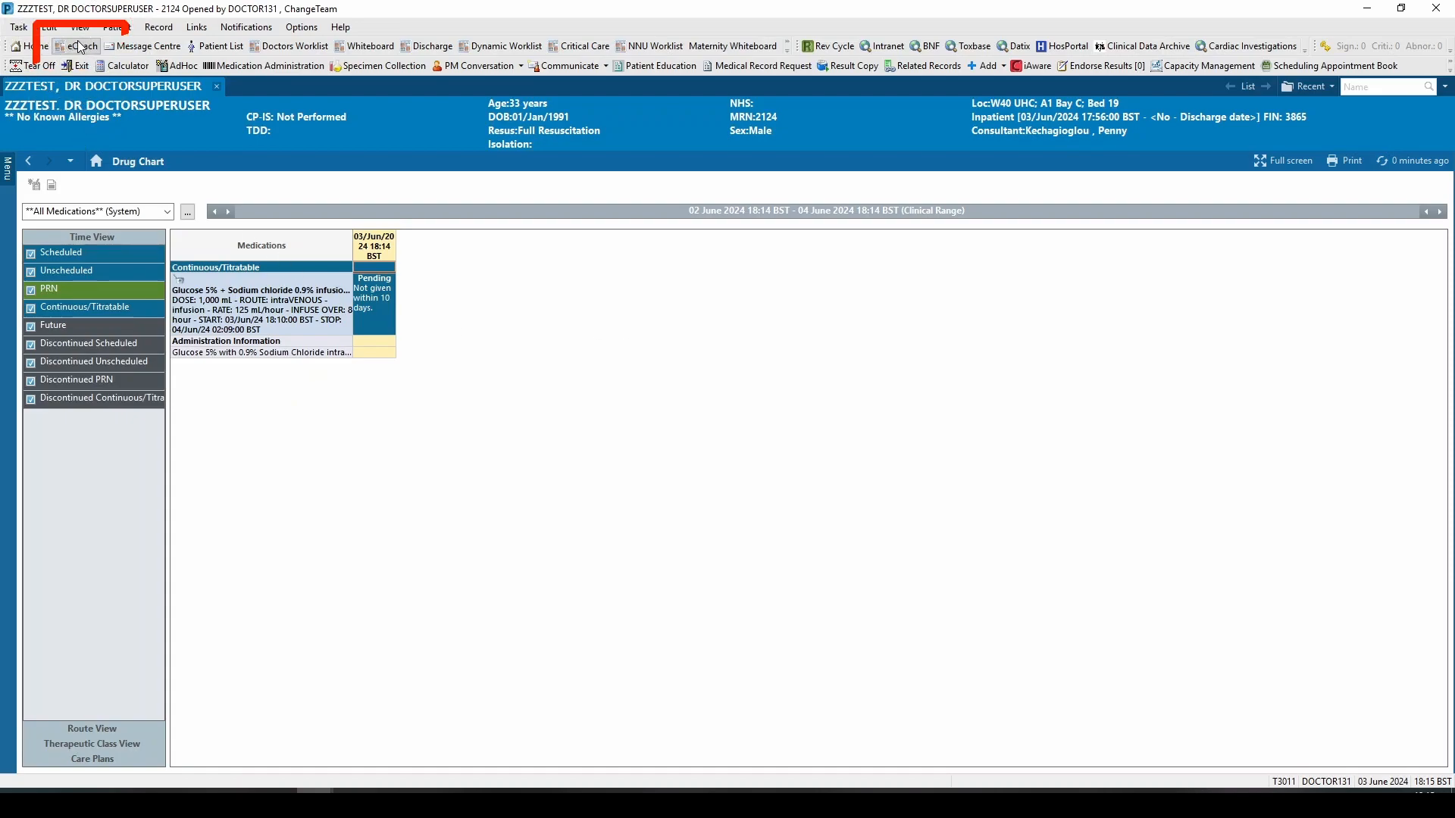